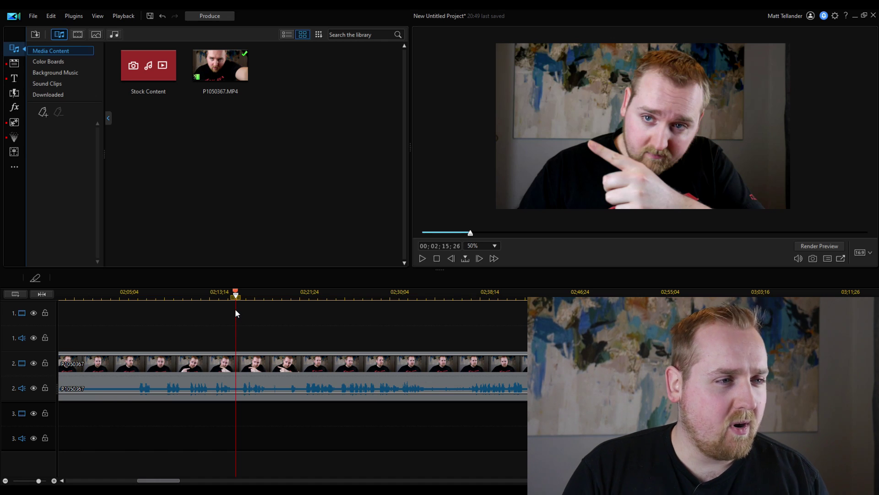
Step to the pointing frame at 00;02;15;25, snapshot it as thumb-start.jpg, and minimize PowerDirector
mouse_move(235, 296)
left_mouse_down()
mouse_move(226, 298)
mouse_move(251, 301)
left_mouse_up()
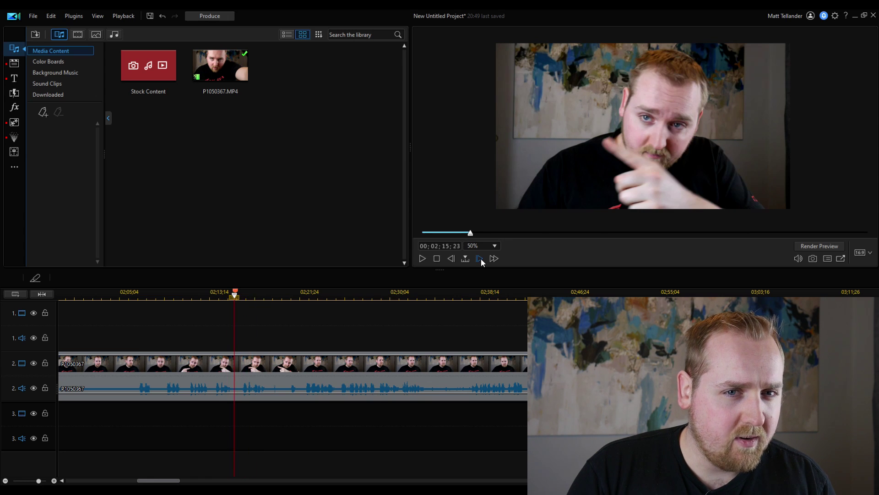
left_click(479, 258)
left_click(479, 258)
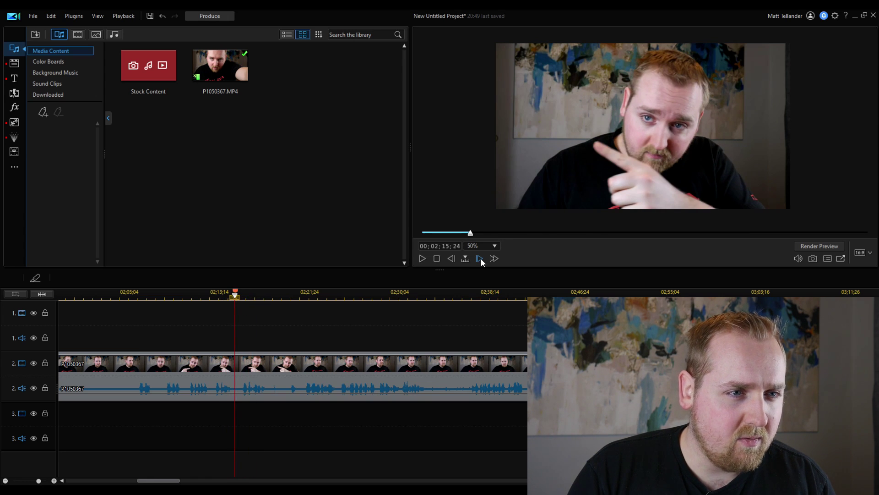
left_click(480, 258)
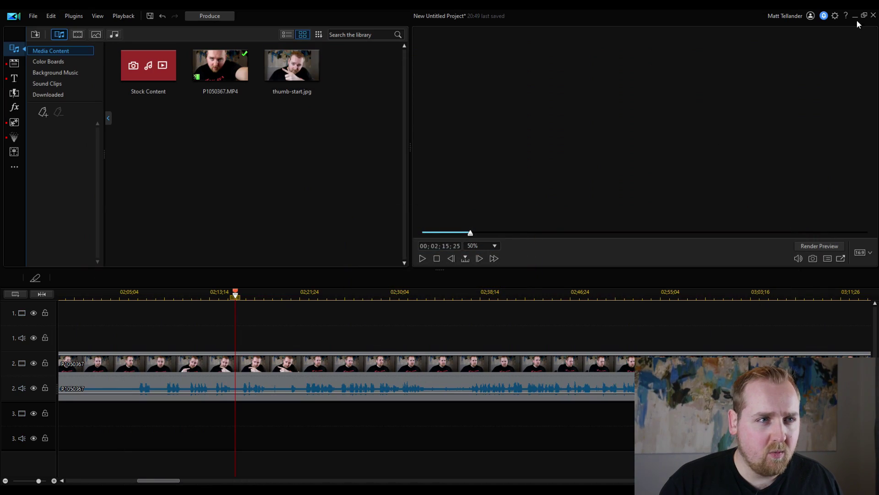
left_click(854, 15)
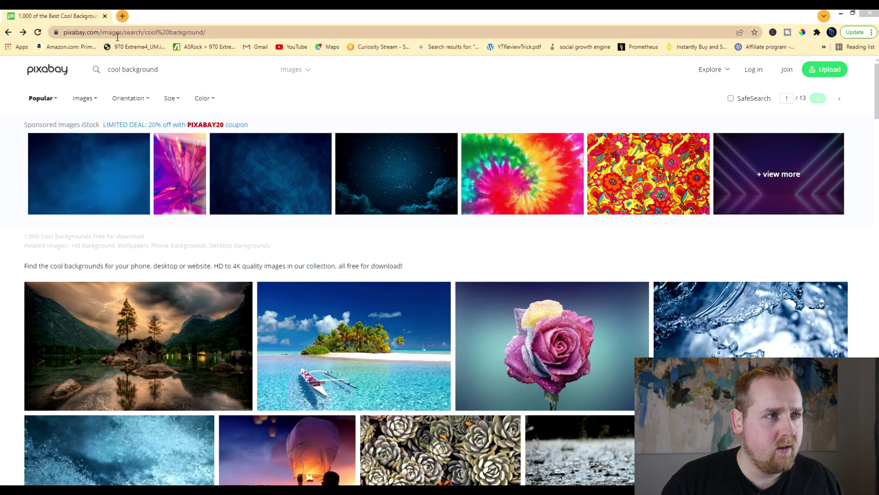
Open the cyan canvas texture image from Pixabay's cool background results
scroll(391, 132, "down", 10)
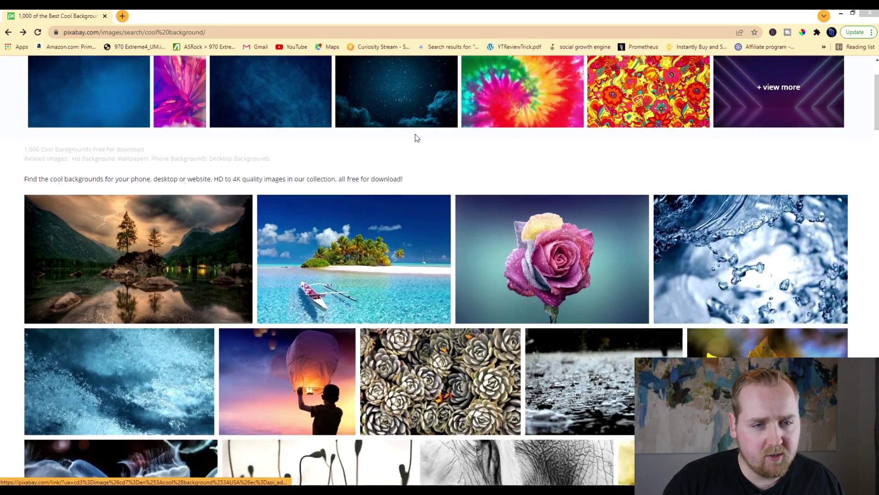
scroll(390, 145, "down", 11)
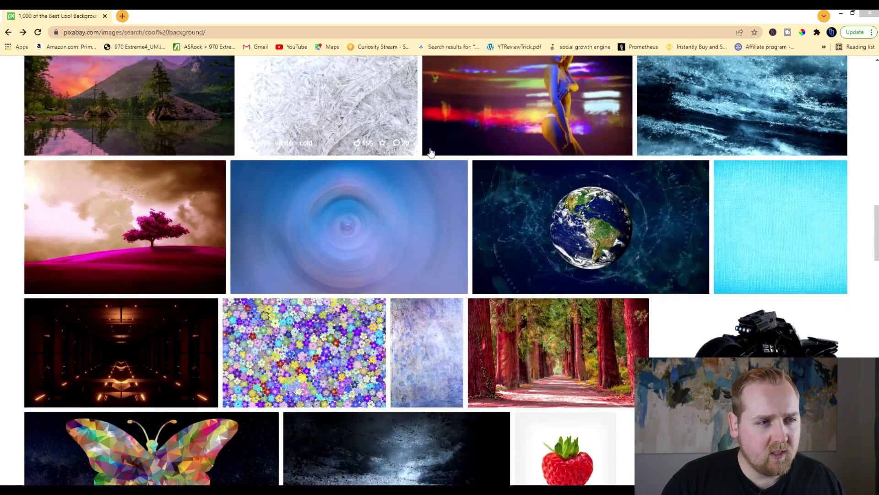
left_click(764, 233)
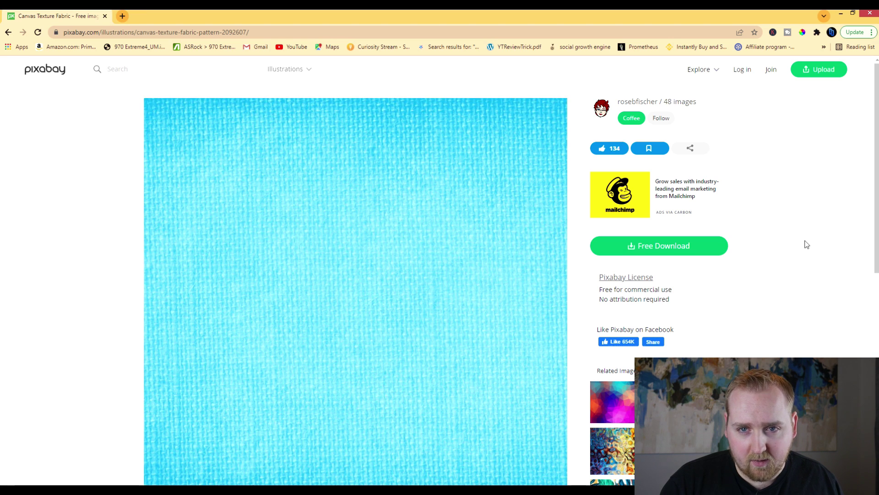
scroll(799, 249, "down", 2)
scroll(790, 253, "up", 2)
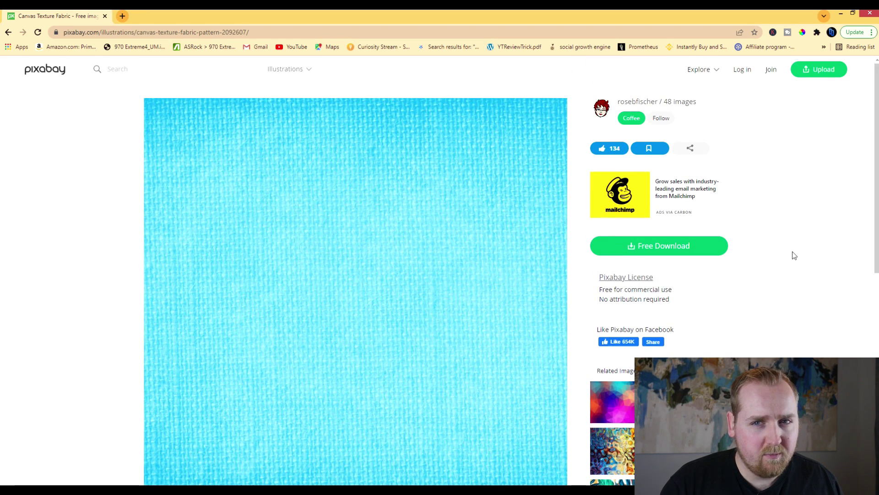
Download the canvas texture at 1920×1920, passing the reCAPTCHA check
left_click(636, 245)
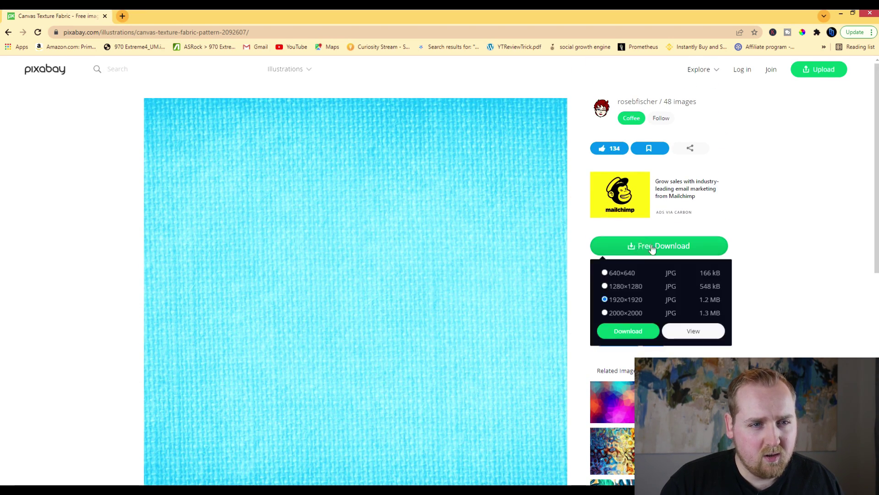
left_click(631, 331)
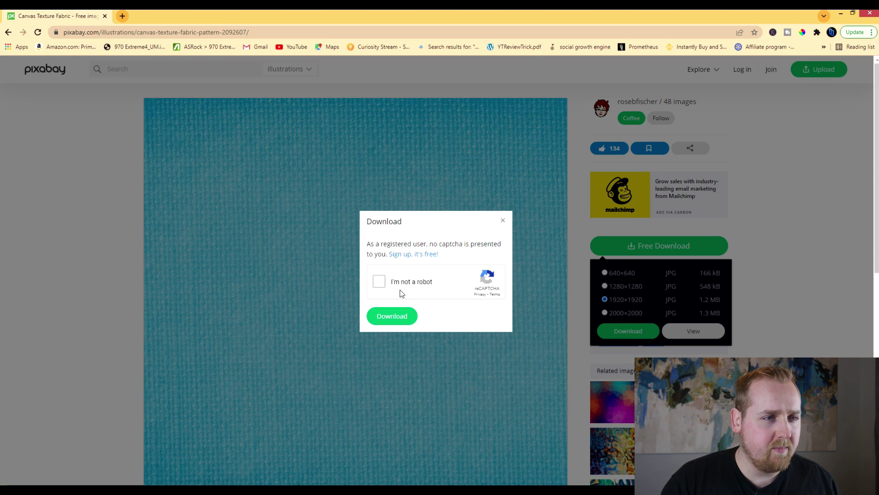
left_click(381, 282)
left_click(392, 316)
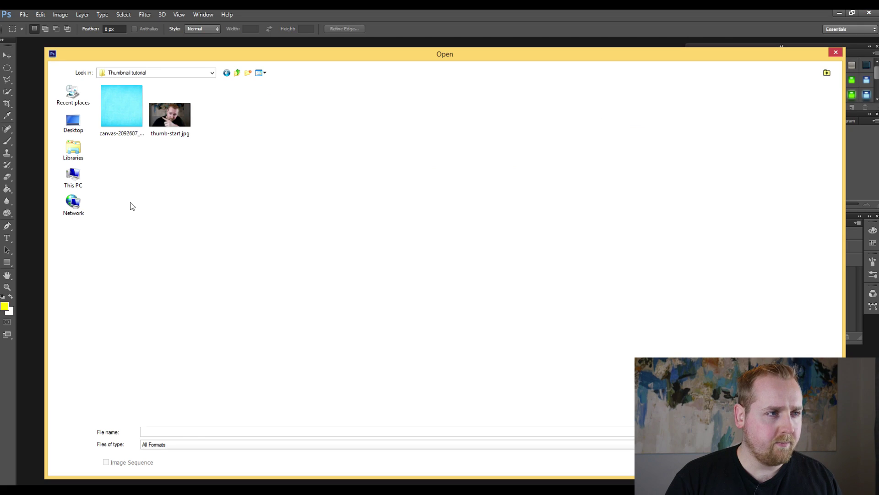
left_click_drag(130, 205, 167, 113)
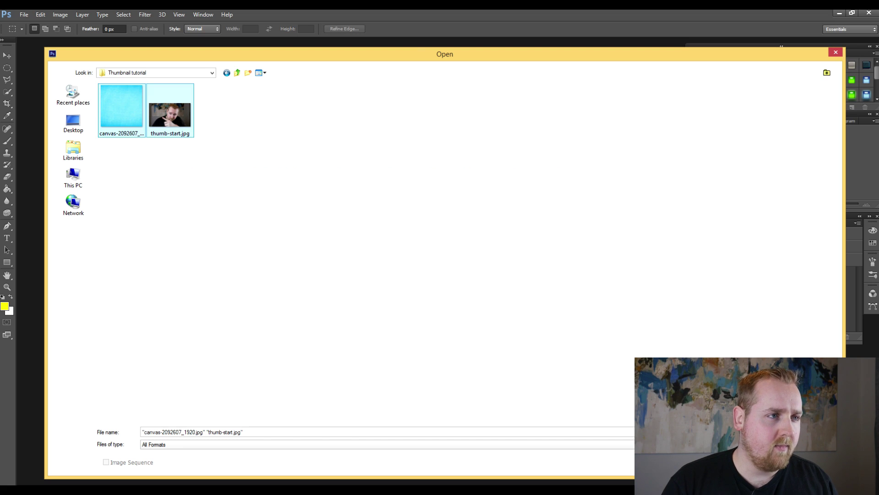
Open canvas-2092607_1920.jpg and thumb-start.jpg and arrange both document windows so each is visible
key("Return")
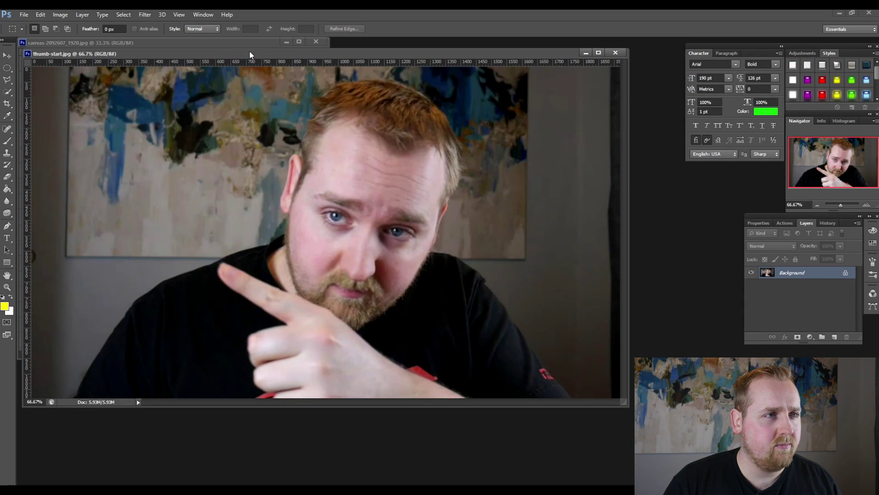
left_click_drag(249, 53, 309, 118)
left_click_drag(172, 46, 206, 48)
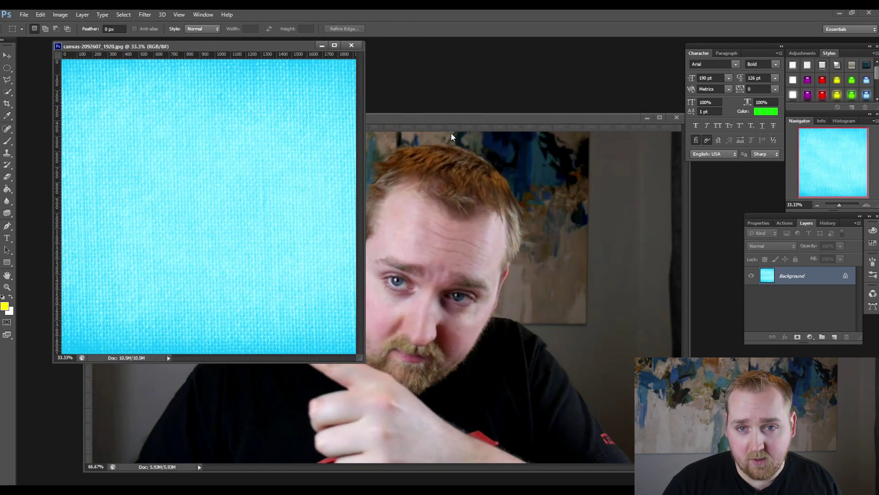
left_click_drag(429, 120, 422, 95)
key("l")
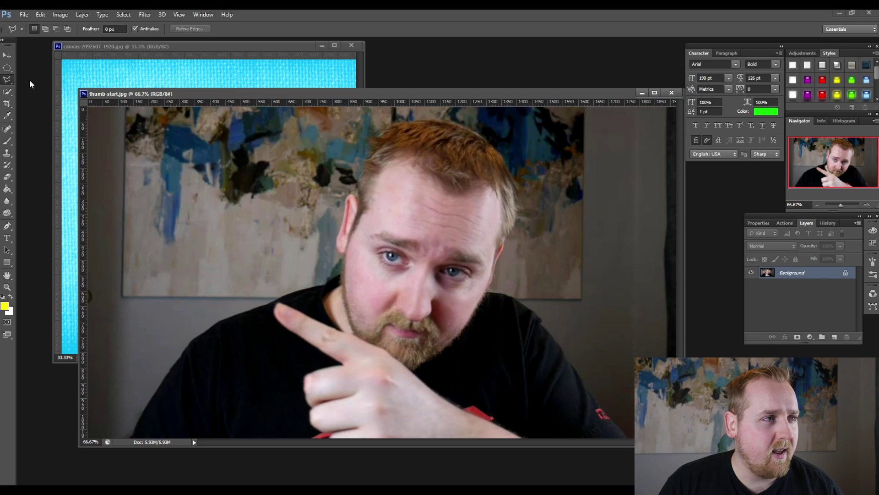
With the Polygonal Lasso Tool, outline the man's hair, face, shoulders and arm into a closed selection
right_click(12, 86)
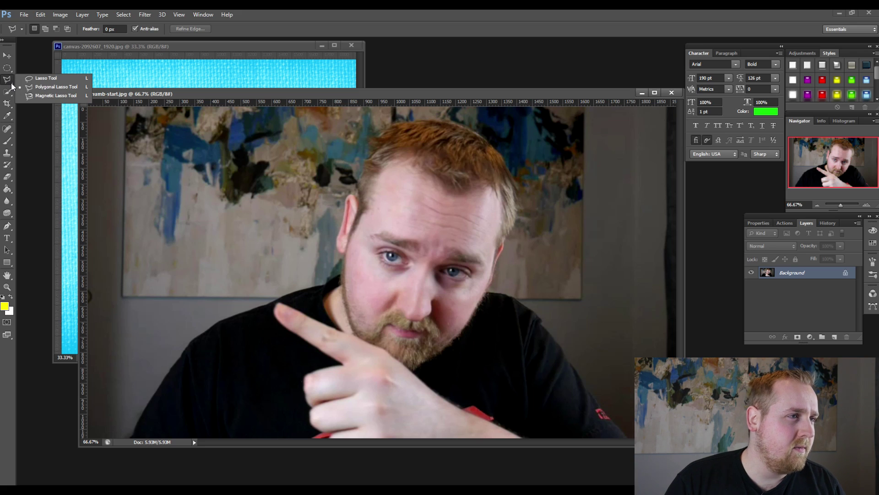
left_click(58, 89)
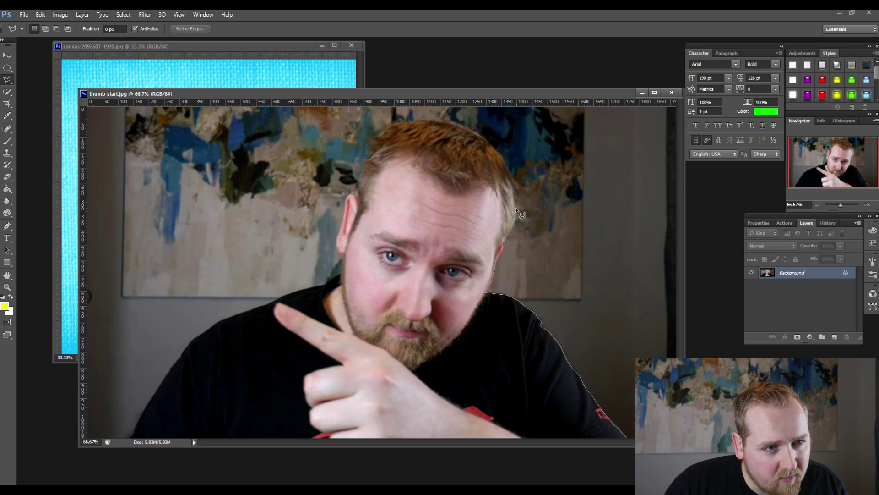
left_click(516, 194)
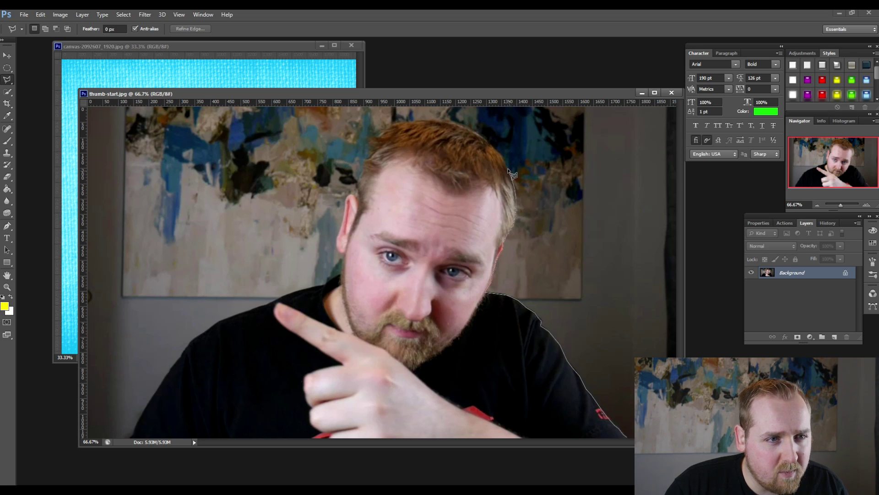
mouse_move(503, 158)
left_mouse_down()
mouse_move(440, 124)
mouse_move(405, 128)
mouse_move(379, 146)
mouse_move(365, 186)
mouse_move(375, 193)
mouse_move(360, 193)
mouse_move(361, 200)
left_mouse_up()
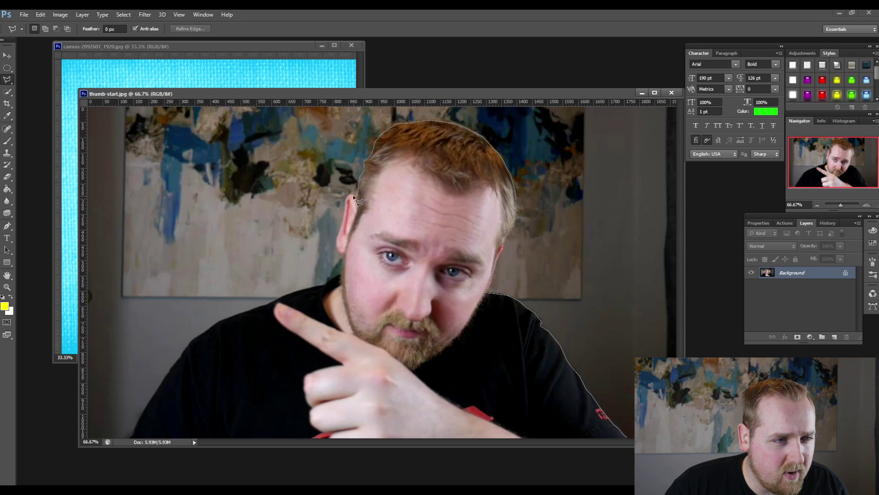
left_click_drag(352, 198, 133, 438)
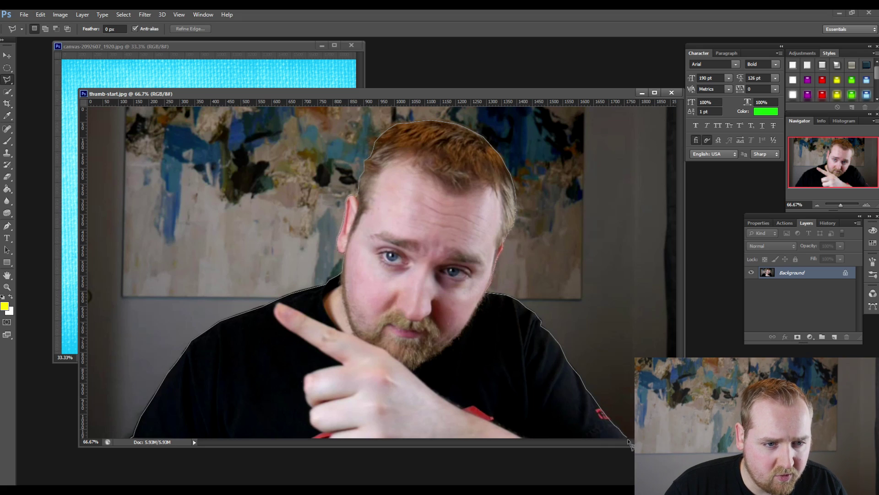
left_click_drag(630, 443, 629, 440)
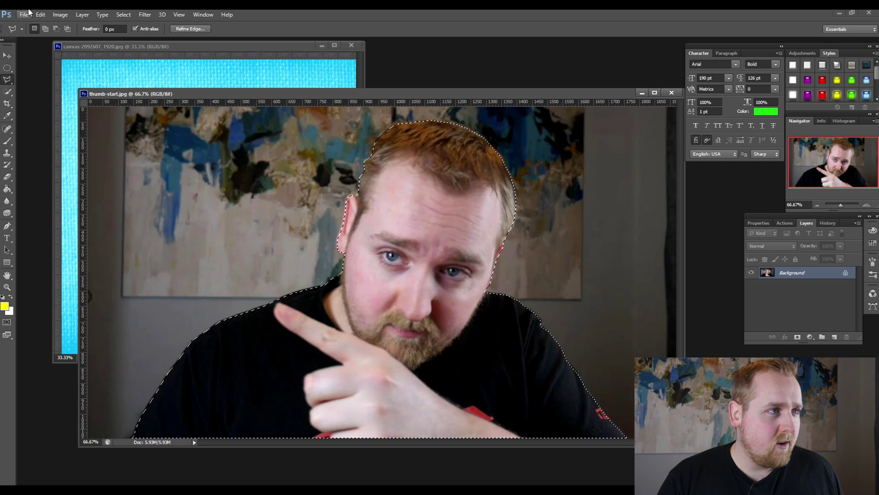
Copy the selected man and paste him onto the canvas document as Layer 1
key("ctrl+c")
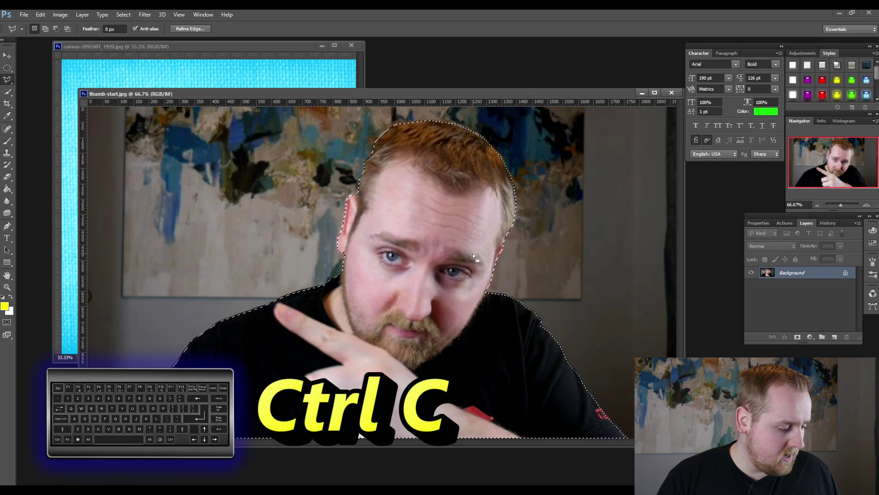
left_click_drag(284, 46, 385, 60)
key("ctrl+v")
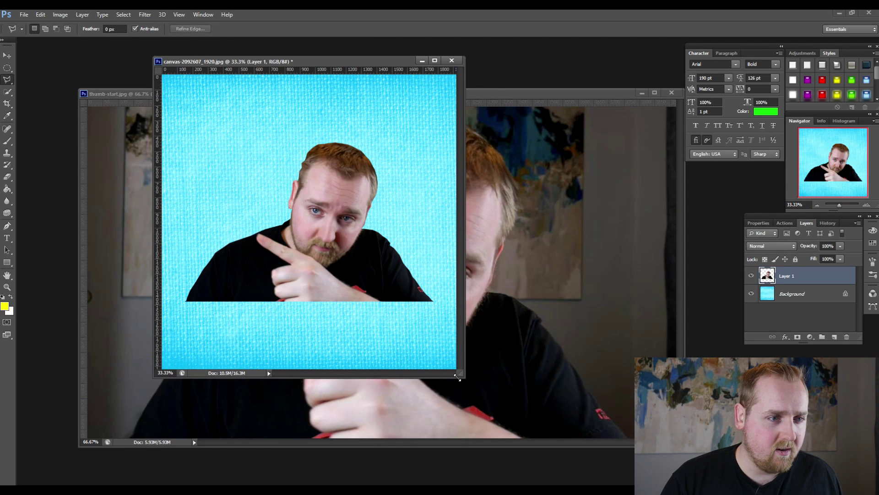
left_click_drag(458, 378, 627, 397)
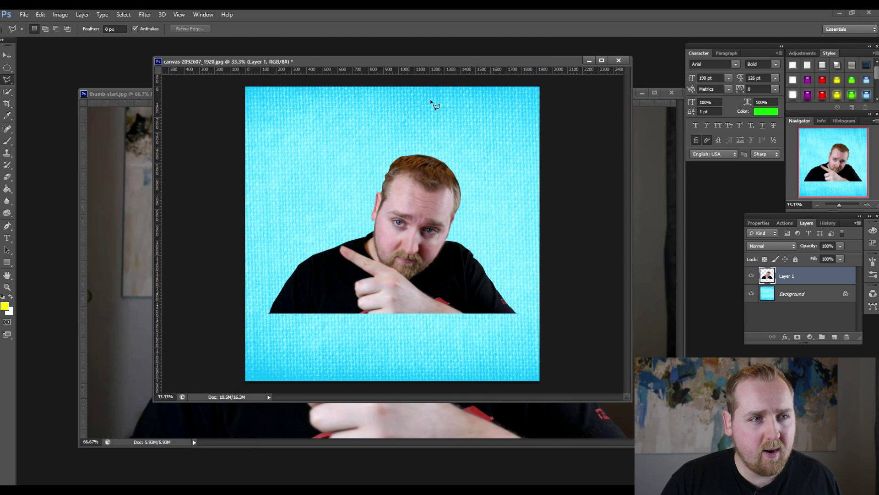
left_click_drag(409, 64, 376, 63)
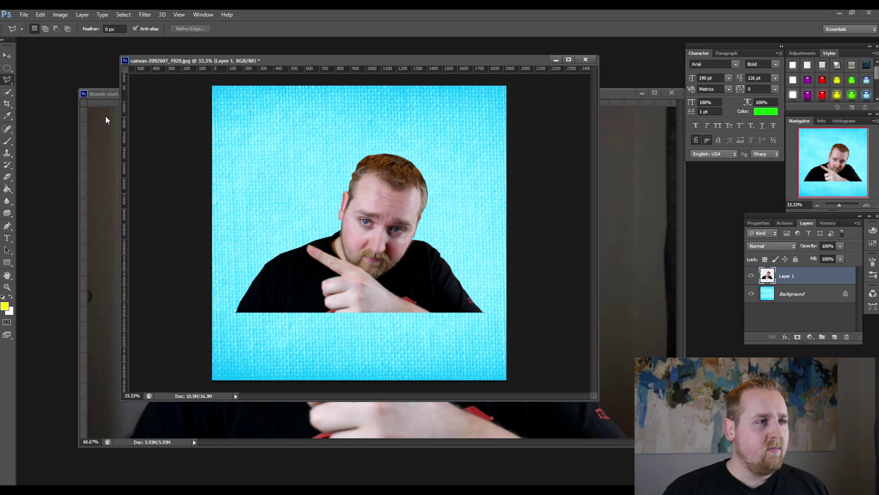
Crop canvas-2092607_1920.jpg to a 16 x 9 ratio framed around the pasted man
left_click(7, 104)
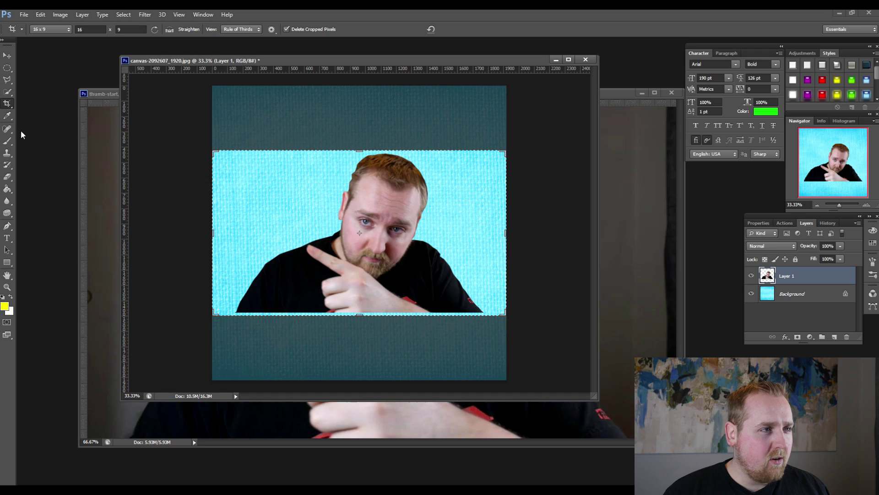
right_click(259, 169)
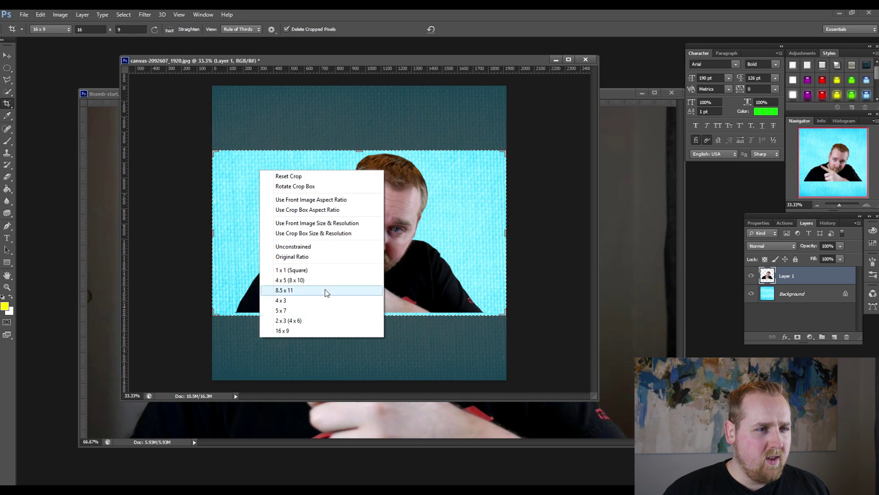
left_click(298, 338)
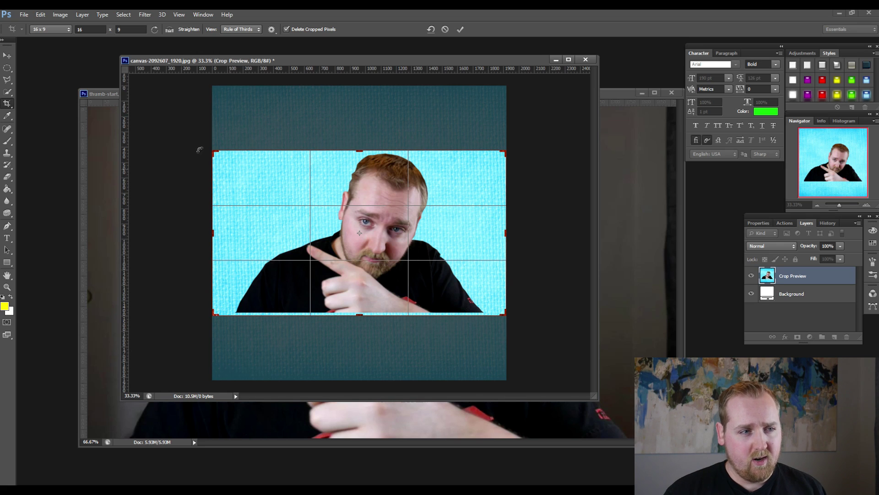
left_click_drag(267, 204, 316, 207)
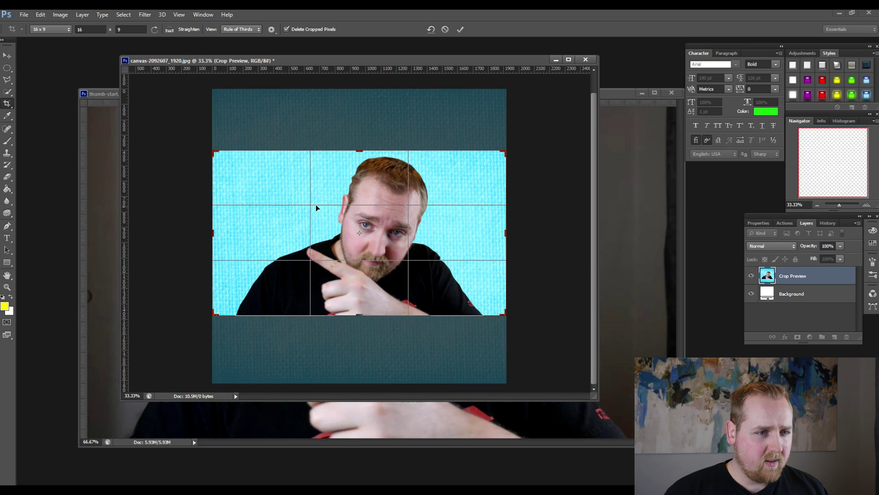
right_click(316, 207)
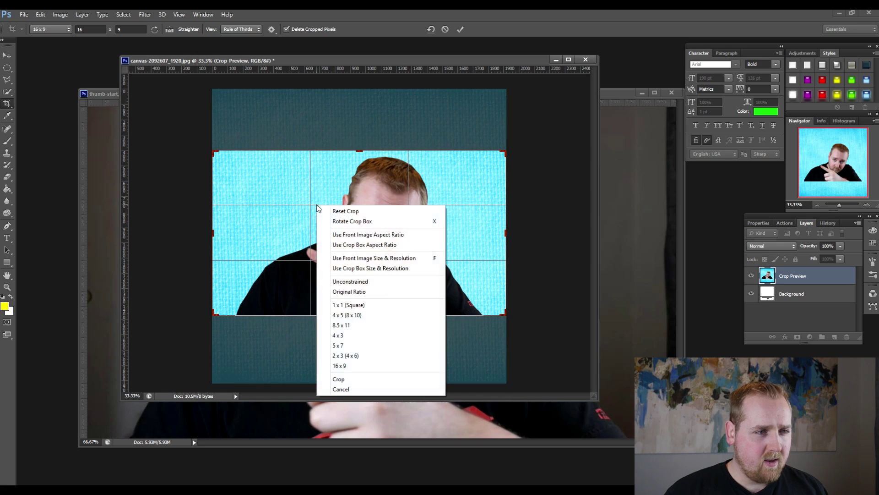
left_click(360, 384)
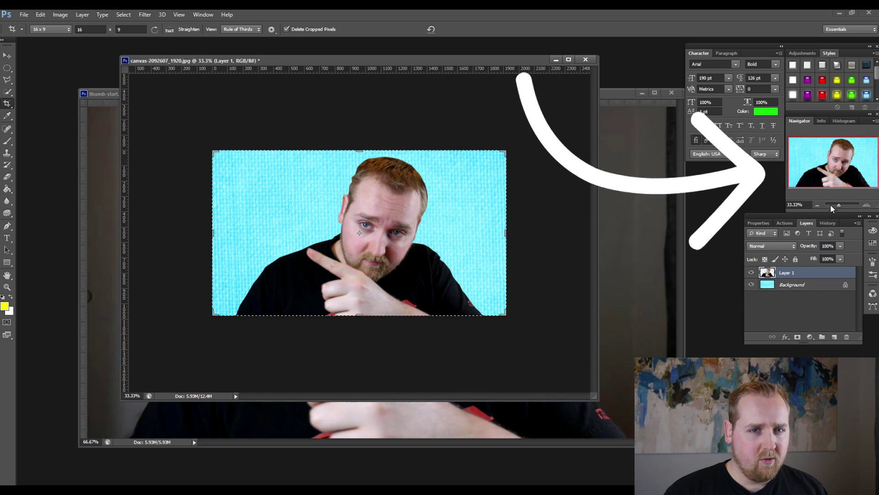
Enlarge the canvas window, pick the Polygonal Lasso, and zoom close on the man's hair top
left_click_drag(840, 206, 840, 207)
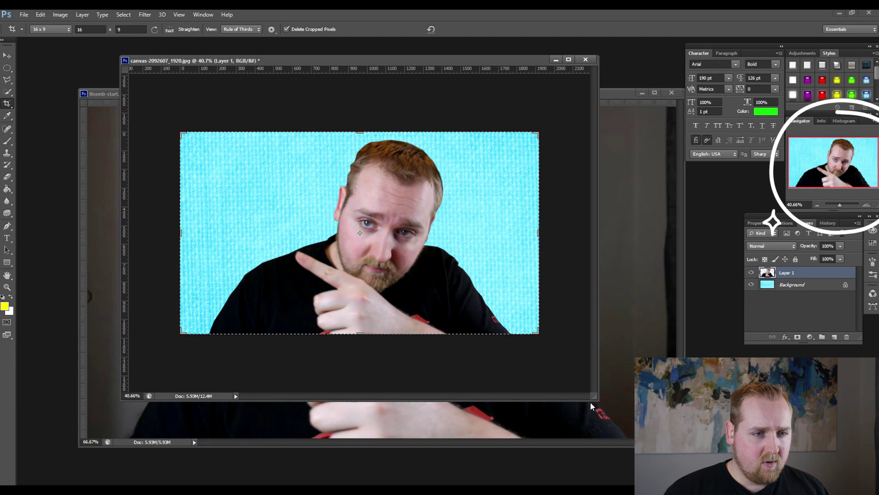
left_click_drag(595, 395, 691, 449)
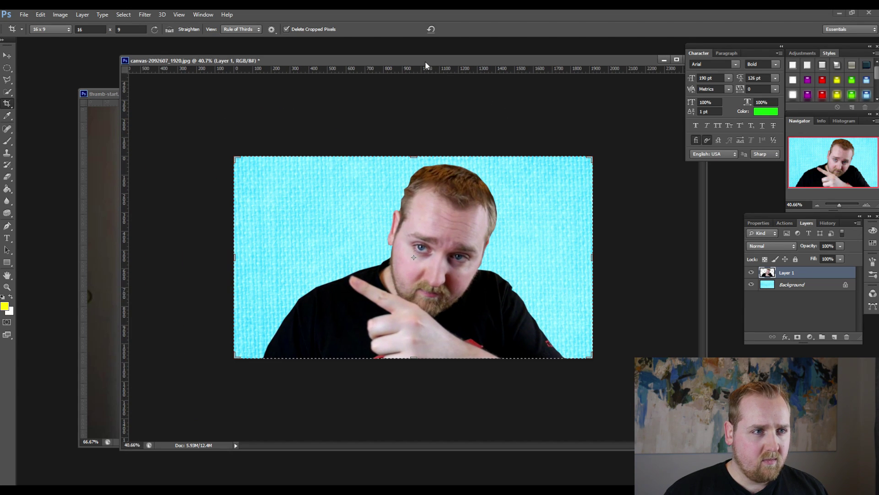
left_click_drag(425, 63, 367, 55)
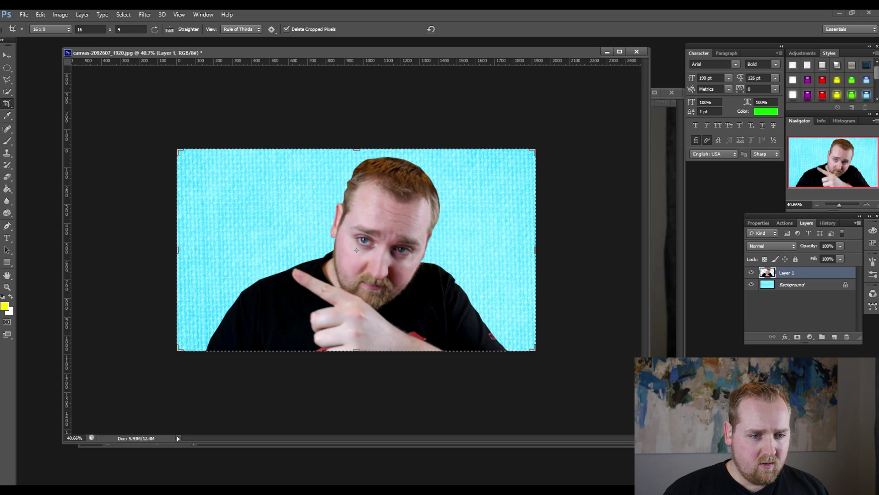
left_click_drag(650, 443, 668, 463)
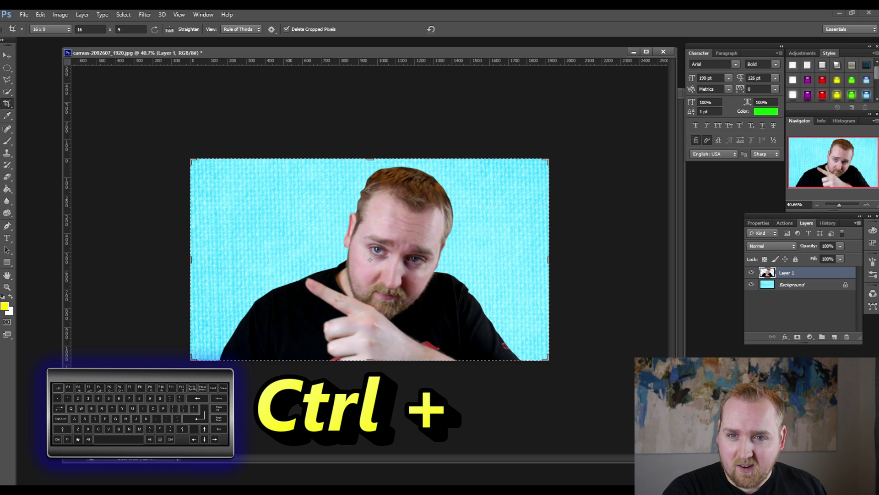
key("ctrl+plus")
key("ctrl+plus")
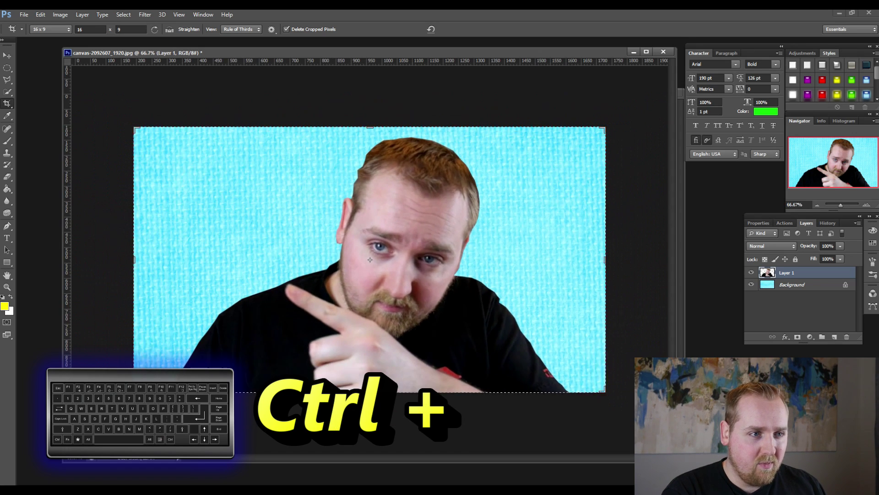
key("ctrl+minus")
key("ctrl+minus")
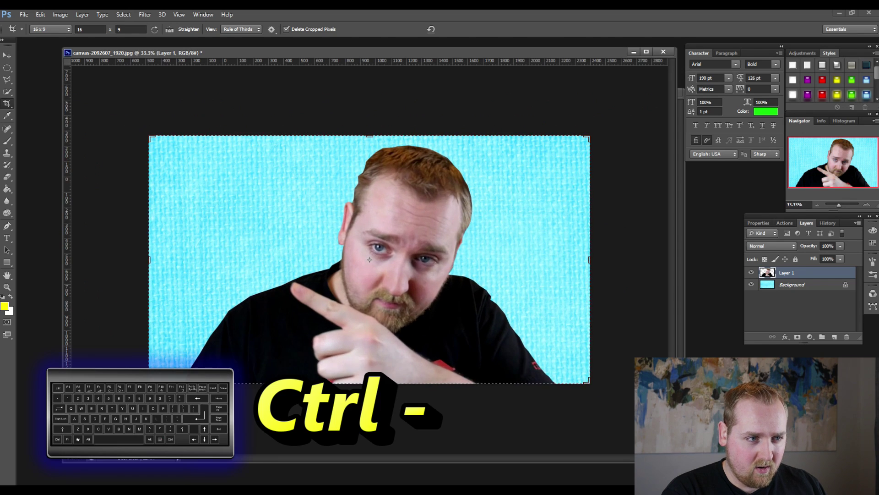
key("ctrl+plus")
key("ctrl+plus")
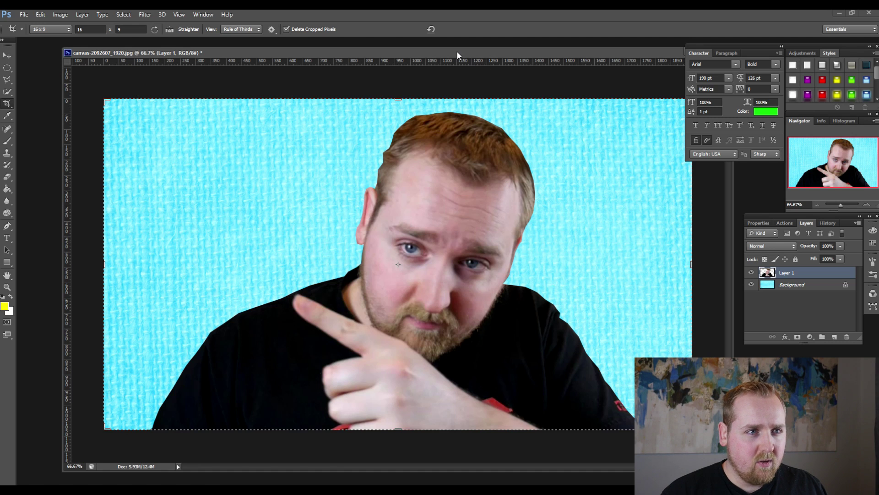
left_click_drag(457, 51, 449, 50)
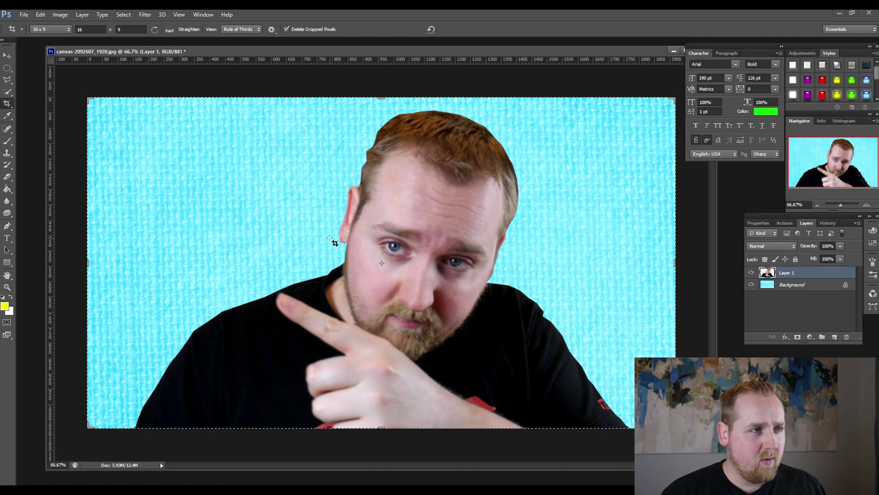
left_click(7, 78)
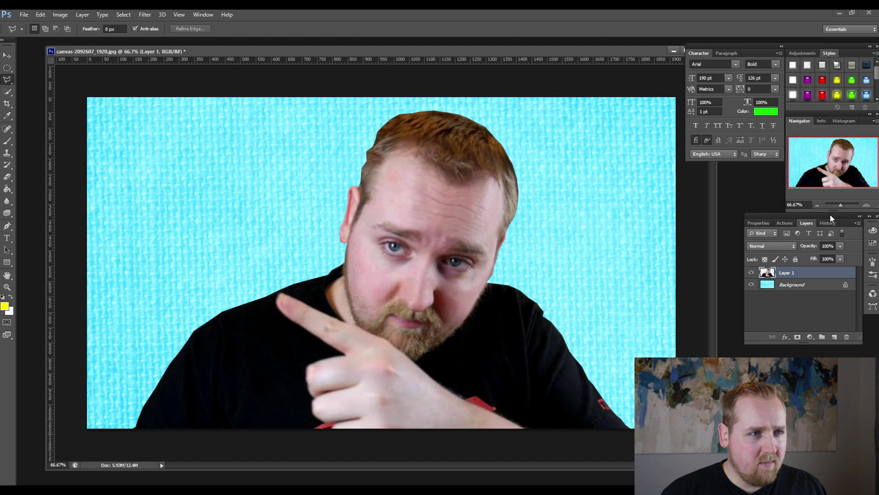
left_click_drag(842, 205, 835, 165)
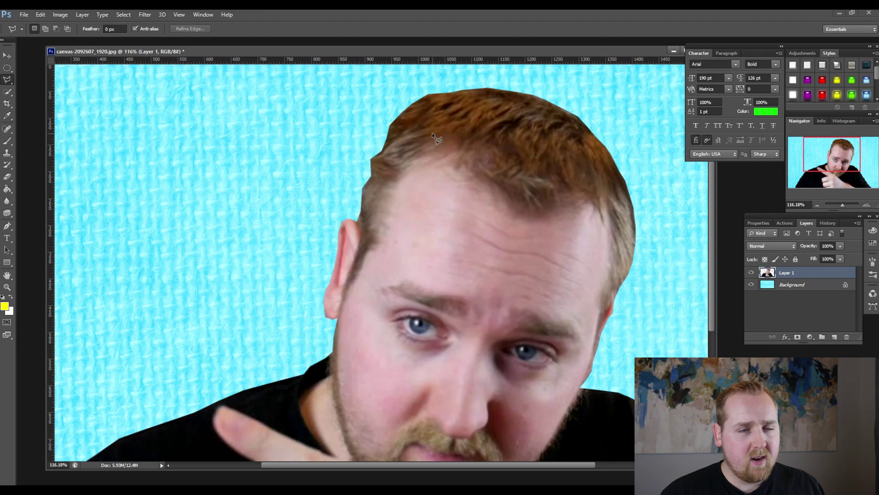
Show the History panel and cycle through the grouped panels back to Layers
left_click(201, 14)
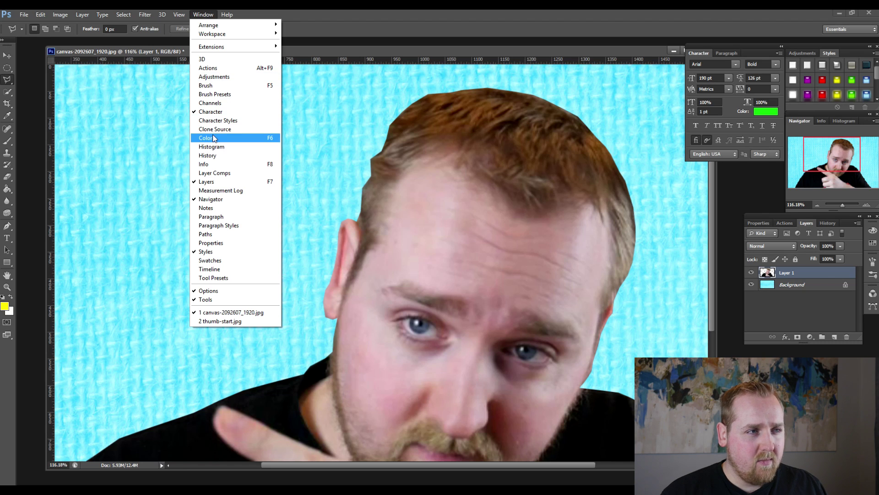
left_click(224, 158)
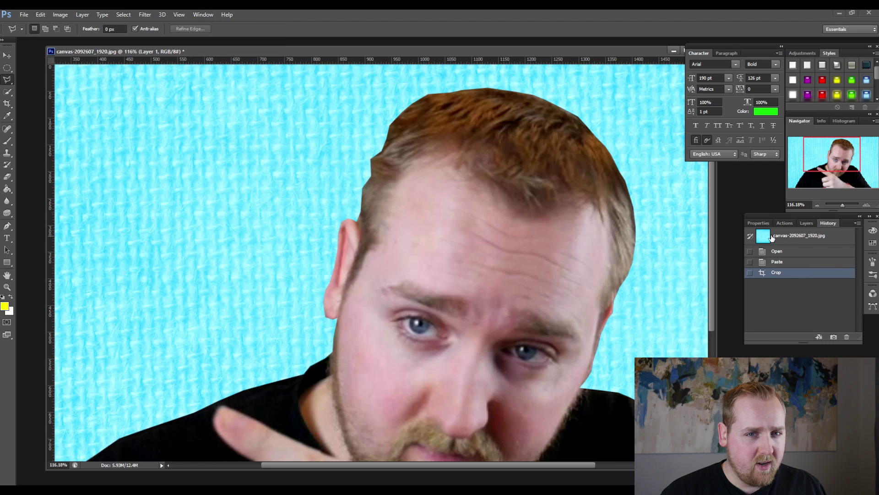
left_click(808, 223)
left_click(791, 223)
left_click(832, 223)
left_click(807, 222)
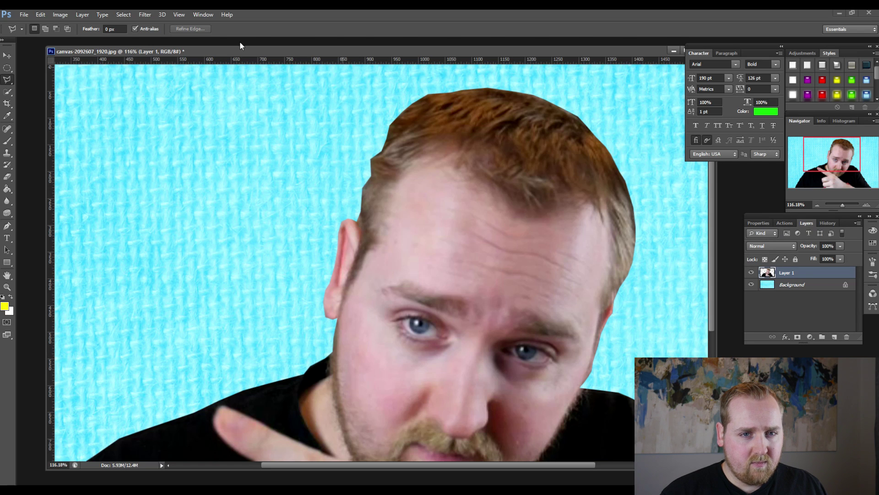
left_click(203, 15)
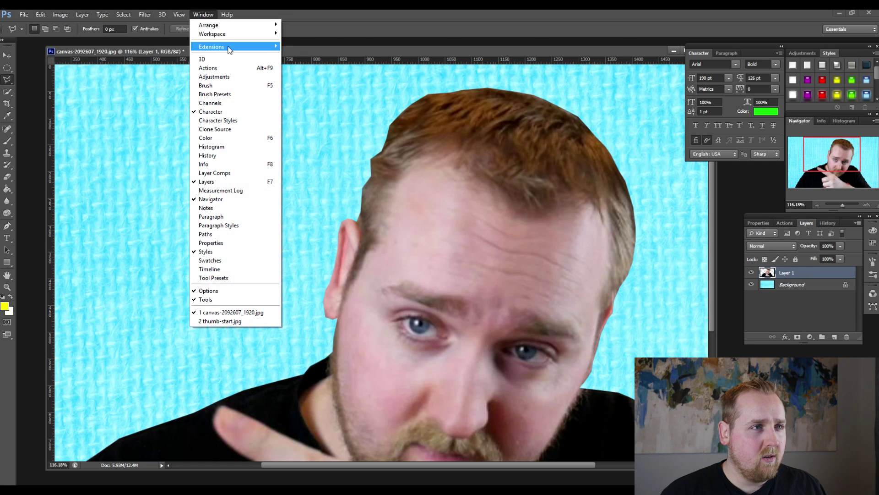
left_click(241, 163)
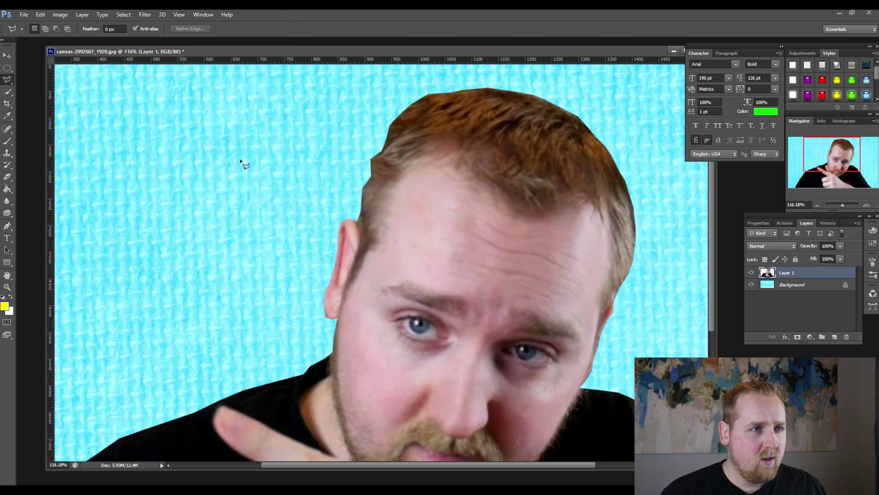
left_click(434, 92)
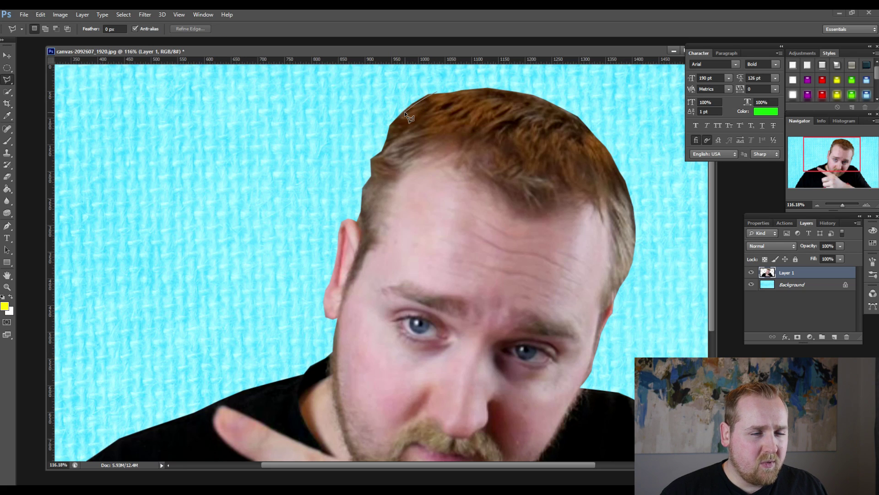
Trace a trial Polygonal Lasso selection around the top of the man's hair
left_click(391, 124)
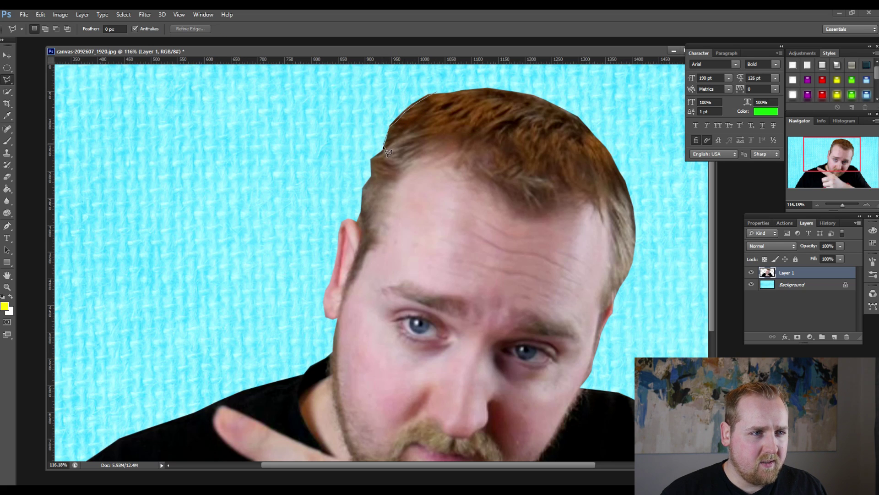
left_click(383, 152)
left_click(360, 201)
left_click(330, 186)
left_click(365, 101)
left_click(430, 82)
left_click(445, 87)
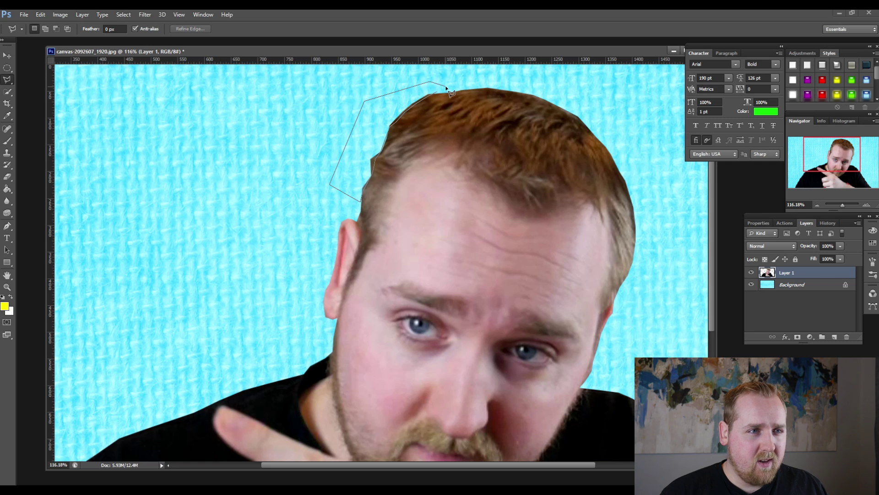
left_click(436, 91)
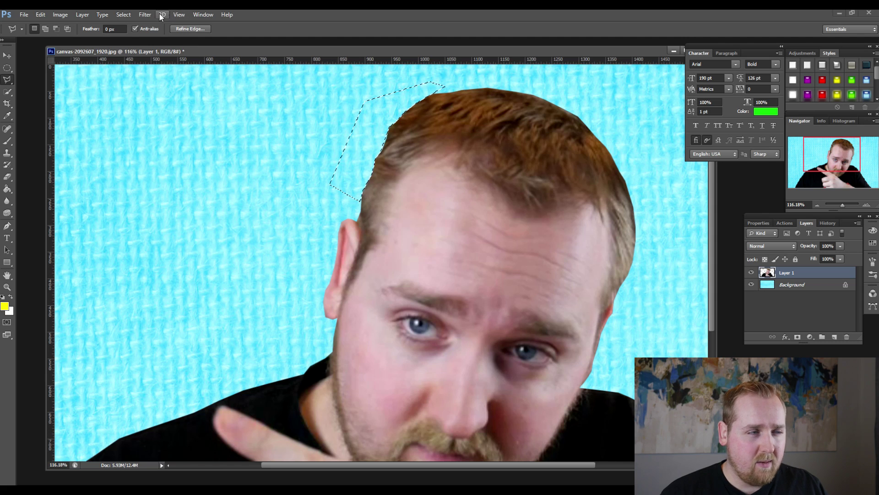
Deselect the hair outline and start a new outline along the hairline
left_click(147, 16)
mouse_move(123, 14)
left_click(133, 34)
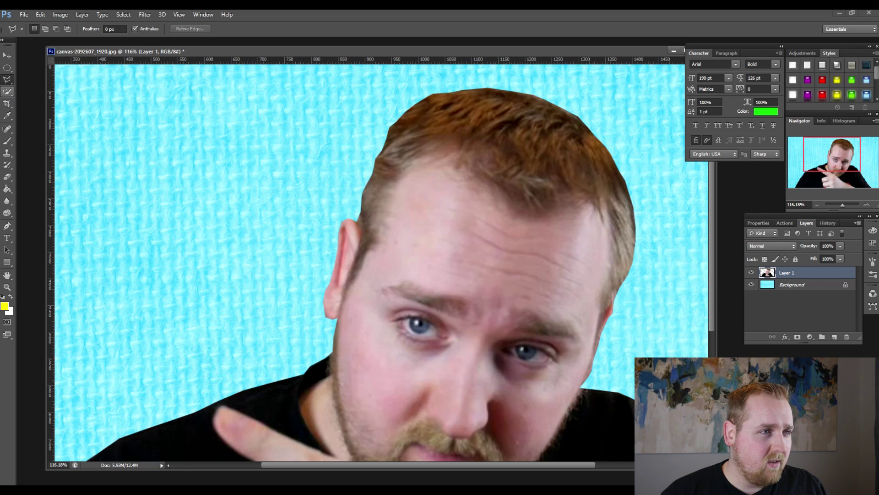
left_click(360, 203)
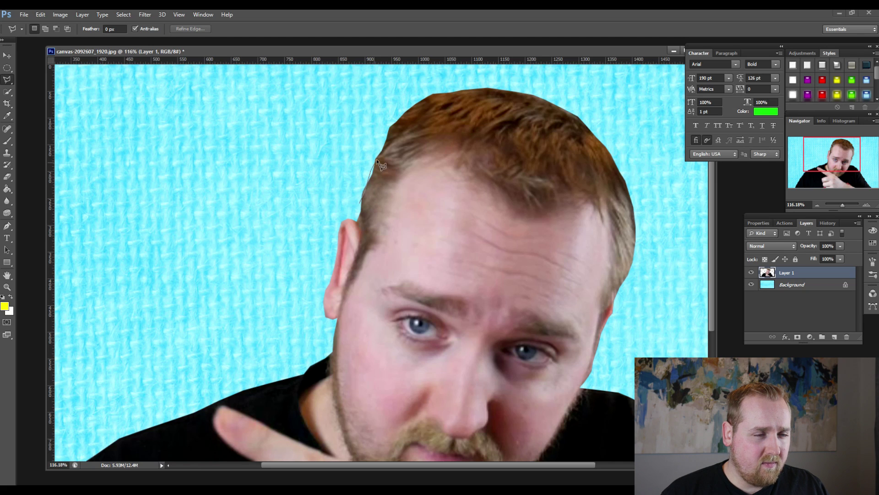
left_click(392, 125)
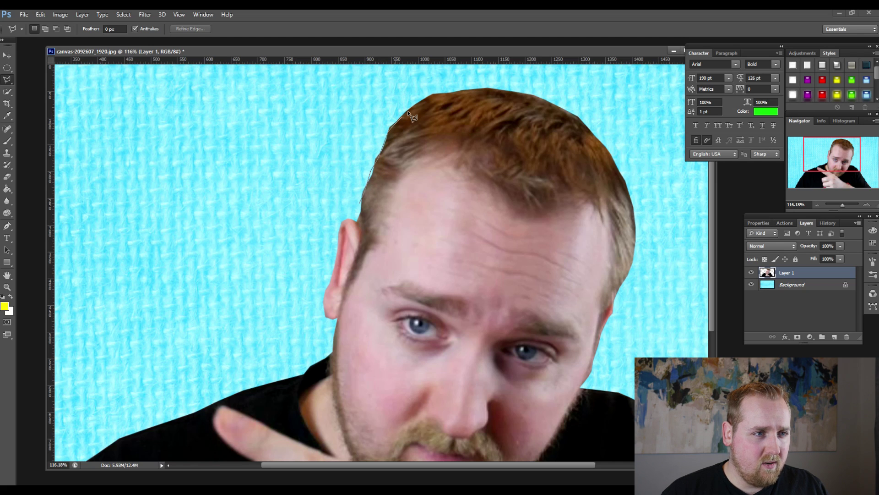
left_click(436, 95)
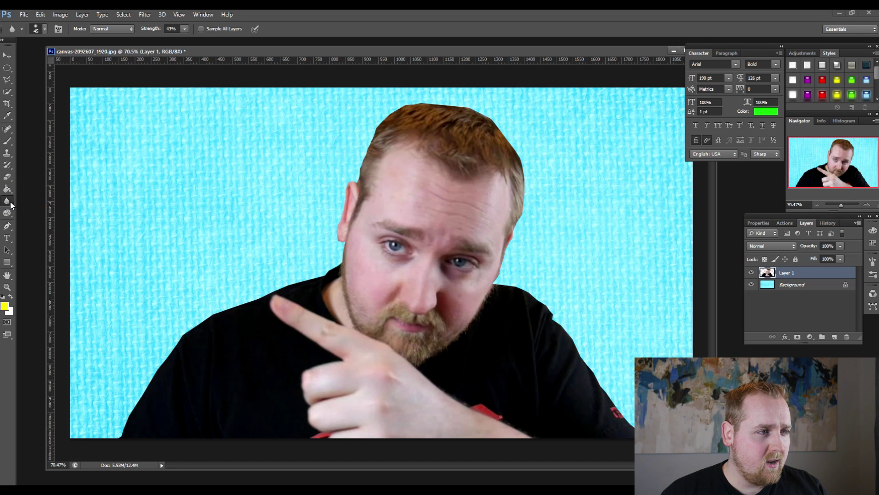
Blur the hair's top edge using the Blur tool at 76% strength with a size-40 brush
left_click(12, 204)
left_click(36, 200)
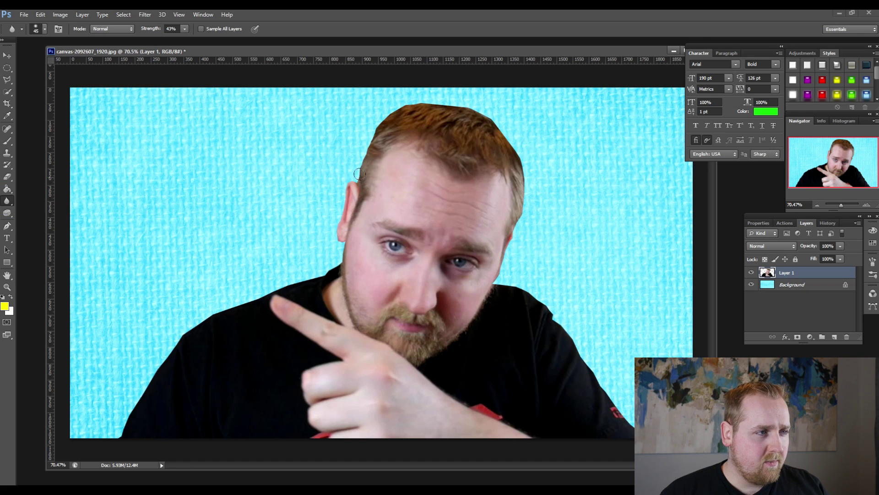
left_click(185, 28)
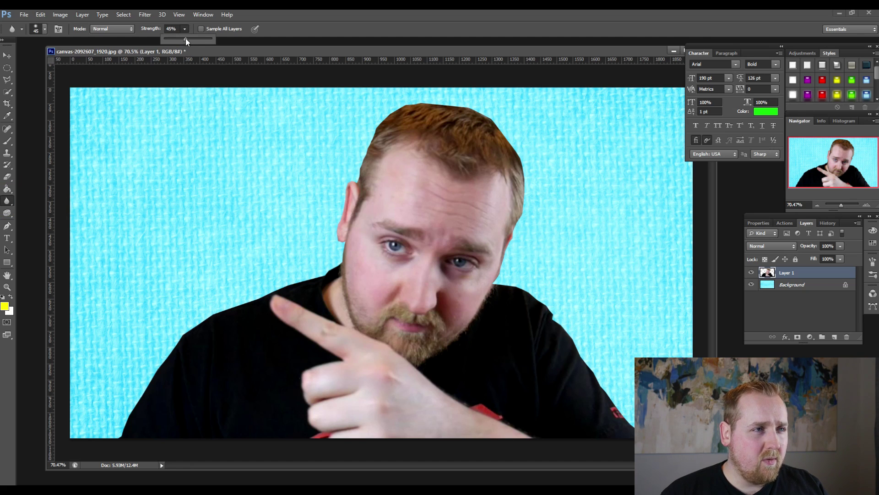
left_click_drag(195, 38, 199, 38)
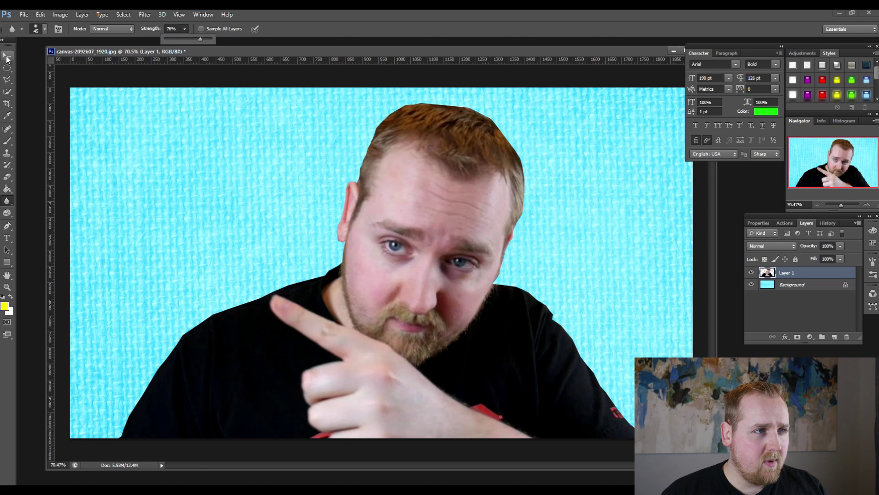
key("bracketleft")
key("bracketleft")
key("bracketleft")
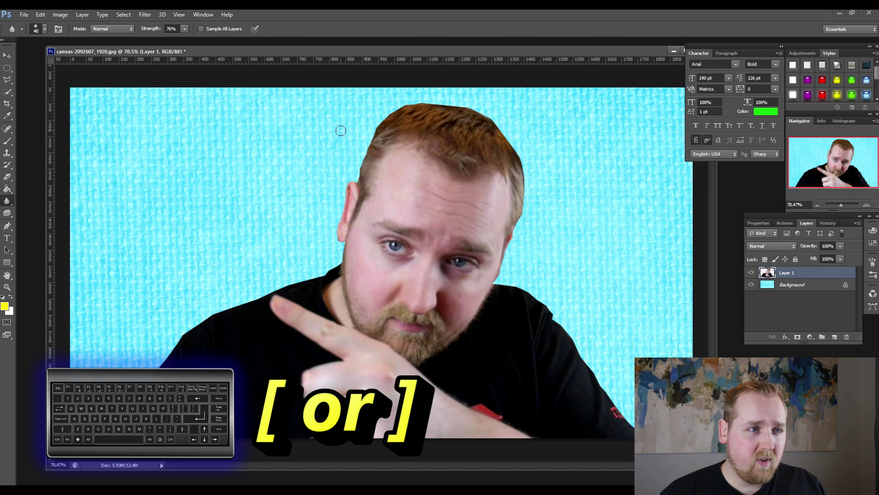
key("bracketright")
key("bracketright")
key("bracketright")
key("bracketright")
key("bracketright")
key("bracketright")
key("bracketright")
key("bracketright")
key("bracketright")
key("bracketright")
key("bracketright")
key("bracketright")
key("bracketleft")
key("bracketleft")
key("bracketleft")
key("bracketleft")
key("bracketleft")
key("bracketleft")
key("bracketleft")
key("bracketleft")
key("bracketleft")
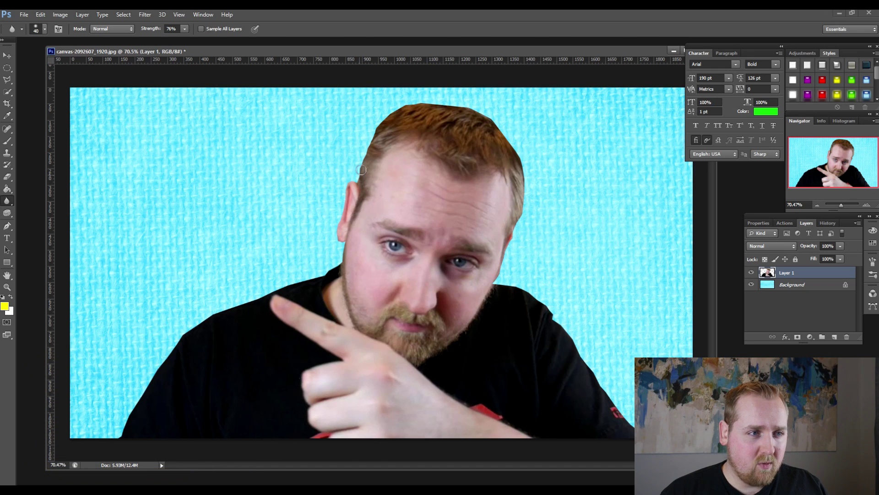
mouse_move(374, 127)
left_mouse_down()
mouse_move(410, 100)
mouse_move(460, 102)
mouse_move(511, 141)
mouse_move(521, 206)
left_mouse_up()
key("l")
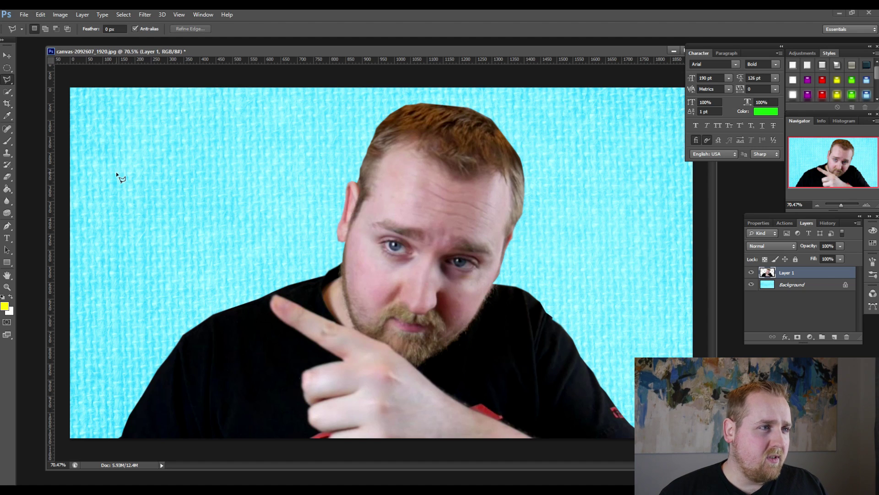
Set up the Smudge tool at 42% strength with a small brush, zoomed on the head
left_click(10, 204)
left_click(8, 213)
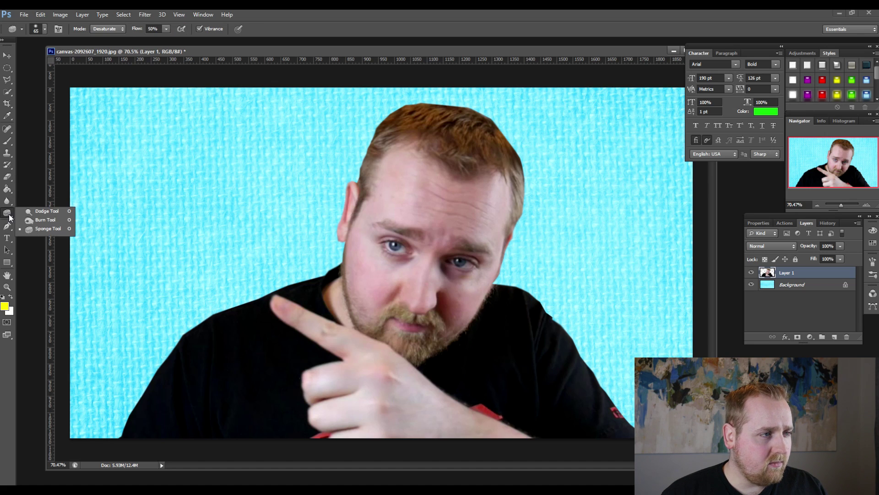
left_click(6, 202)
left_click(38, 219)
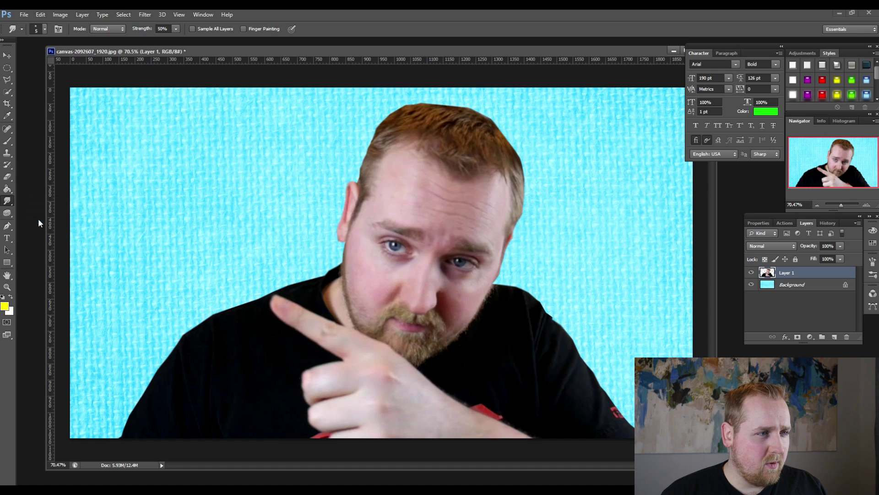
left_click_drag(845, 206, 847, 206)
scroll(701, 163, "up", 5)
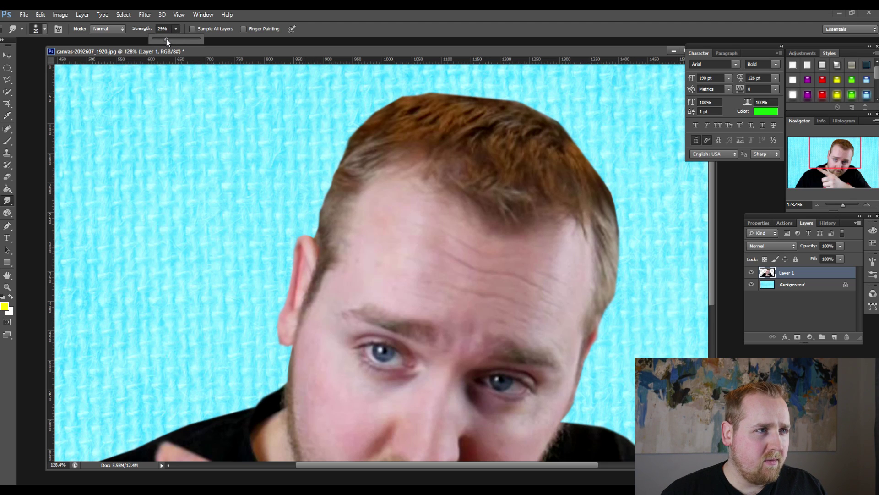
key("bracketleft")
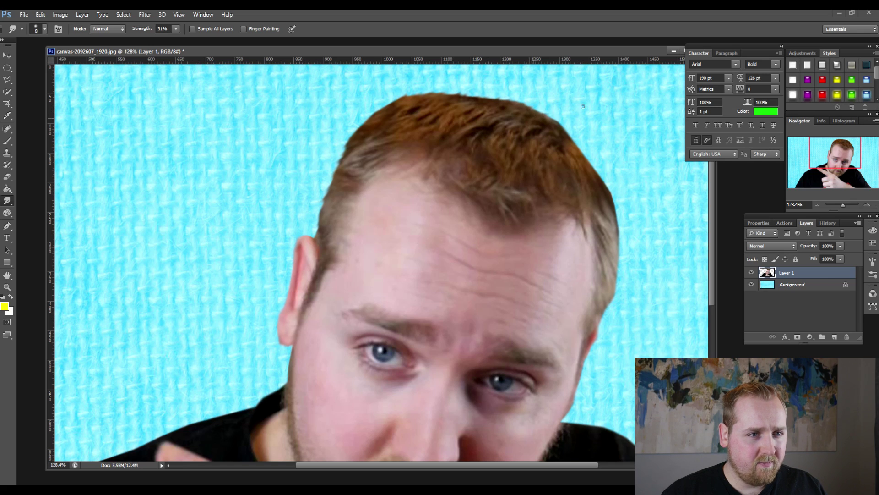
left_click(176, 28)
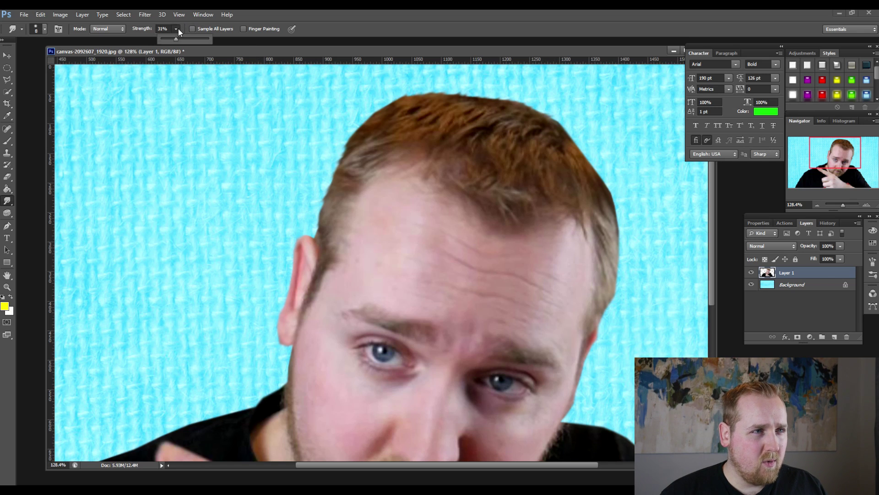
left_click(564, 121)
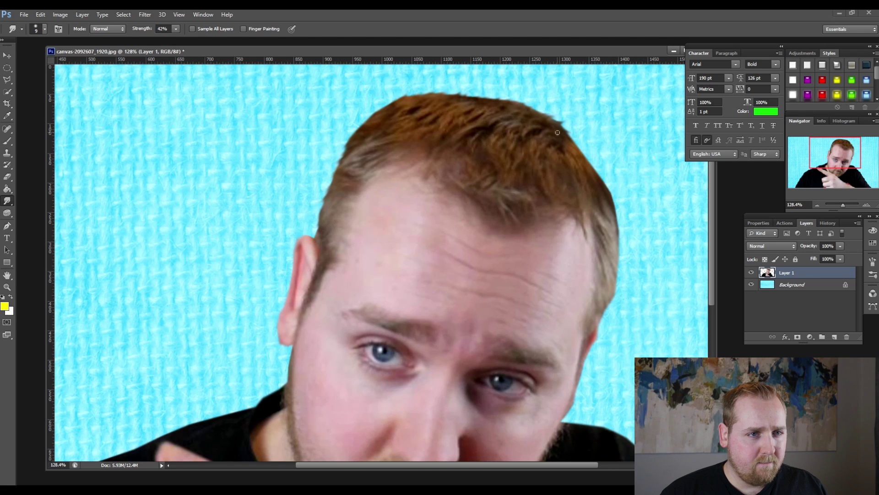
key("bracketright")
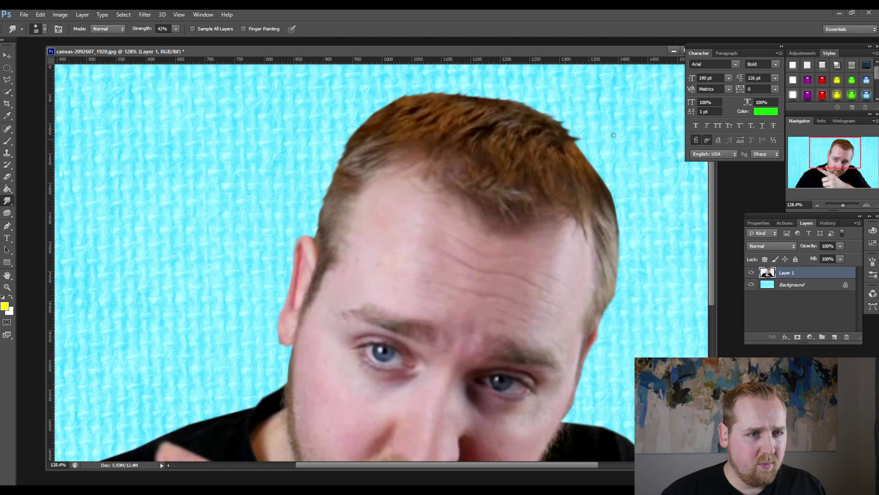
Smudge the hair tips outward into the blue background, then zoom out to the whole image
mouse_move(566, 136)
left_mouse_down()
mouse_move(593, 151)
mouse_move(577, 122)
left_mouse_up()
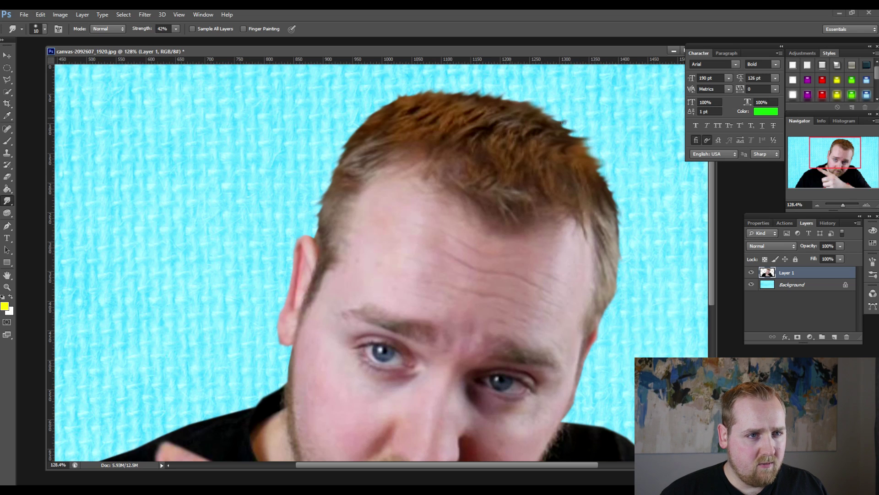
mouse_move(557, 139)
left_mouse_down()
mouse_move(566, 130)
mouse_move(568, 144)
left_mouse_up()
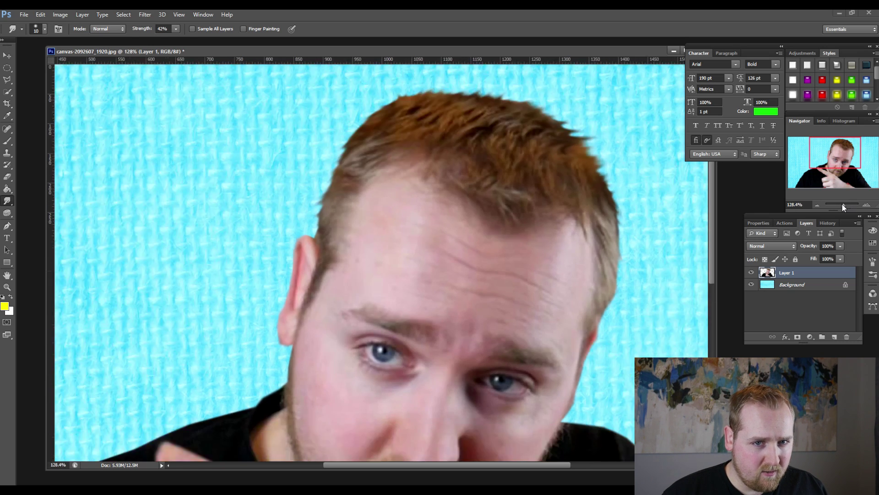
left_click_drag(845, 203, 840, 205)
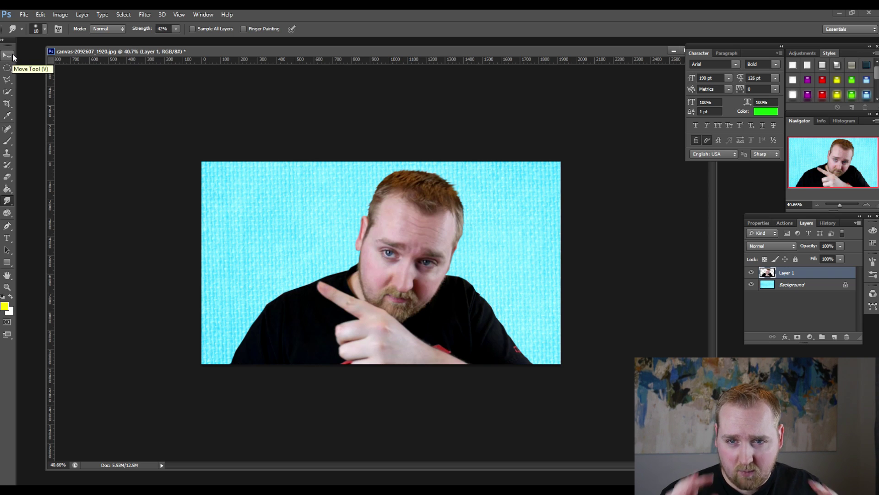
key("space")
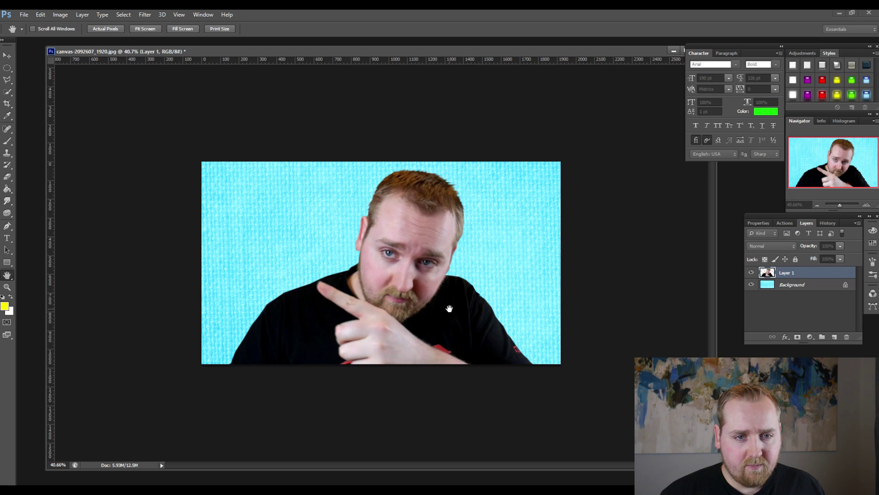
double_click(819, 274)
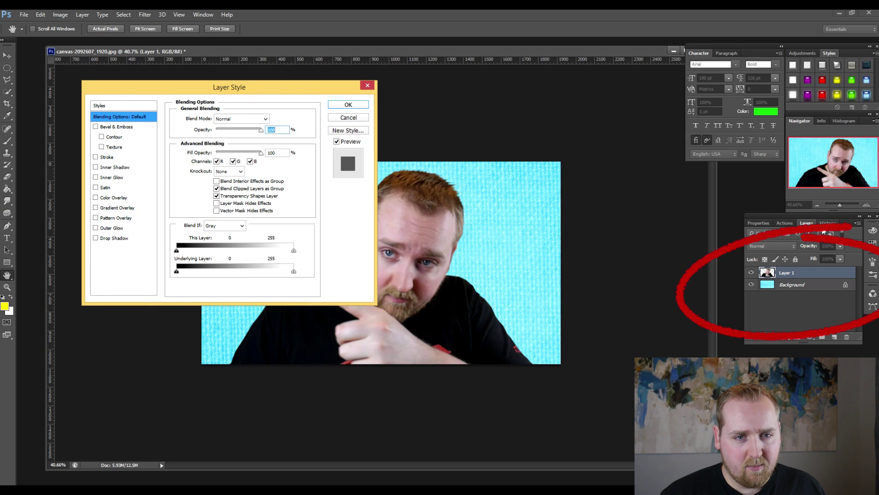
Enable Outer Glow on Layer 1 and set its blend mode to Normal
left_click(202, 16)
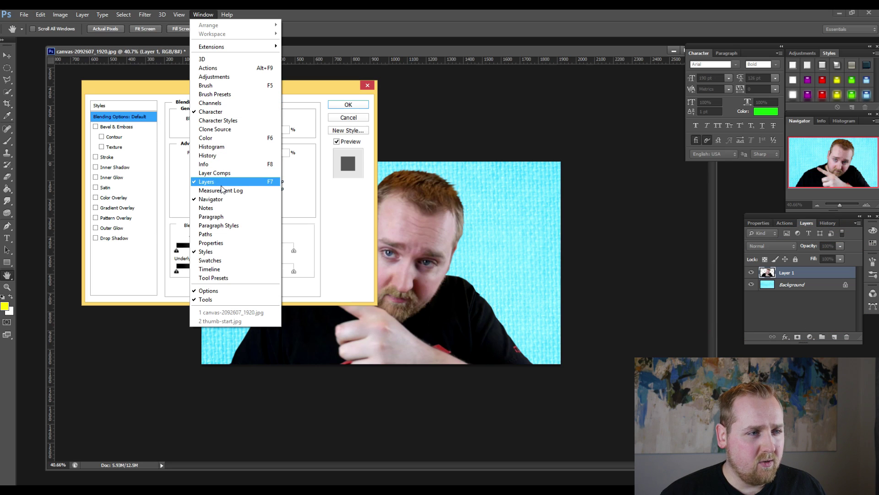
left_click(807, 277)
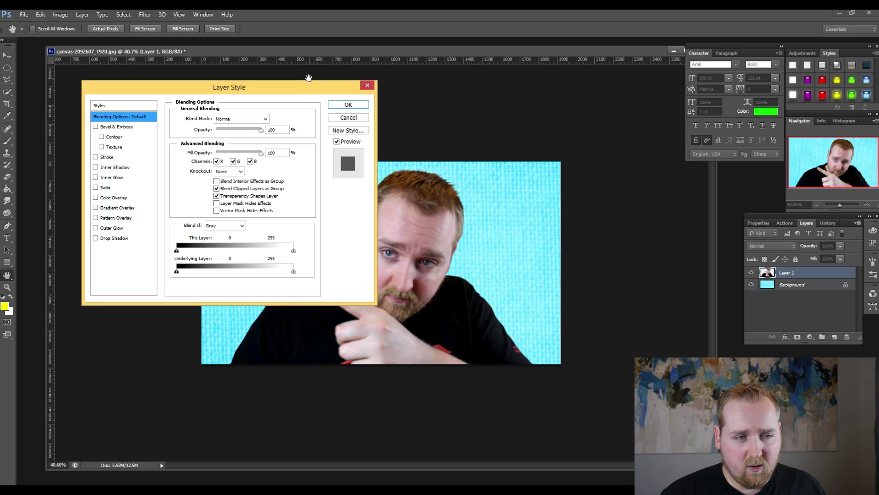
left_click_drag(300, 87, 249, 46)
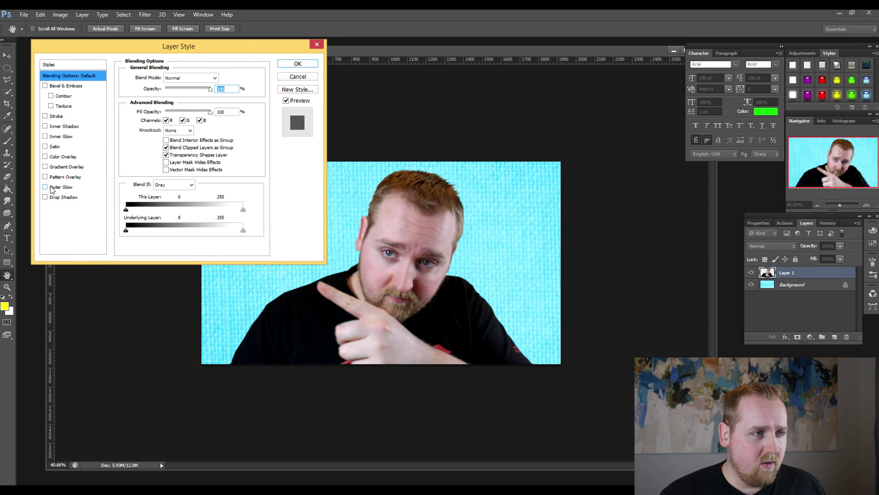
left_click(63, 191)
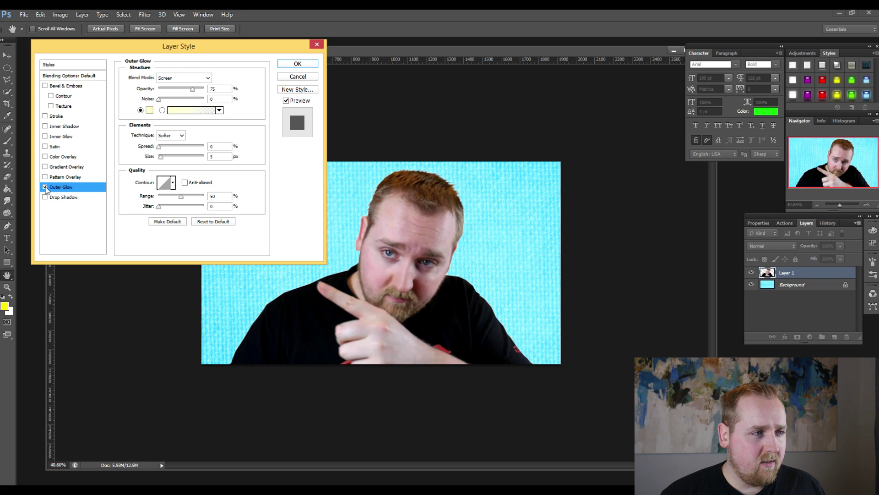
left_click(45, 187)
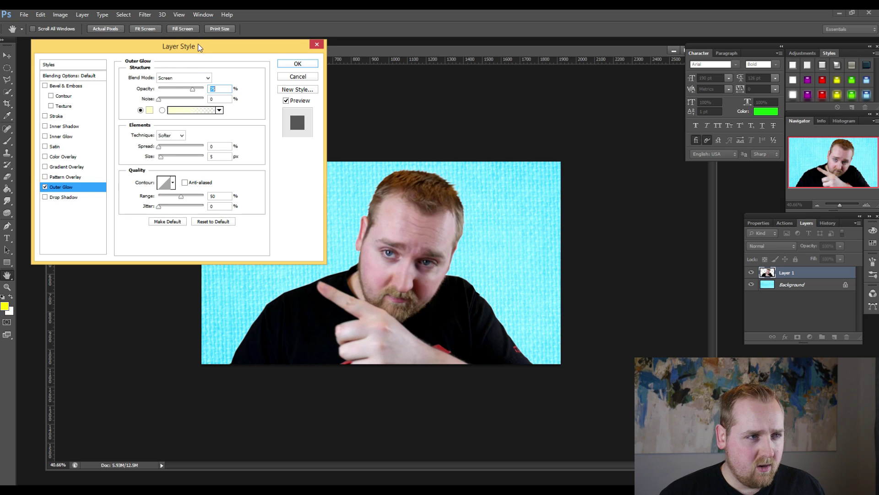
left_click_drag(200, 48, 191, 47)
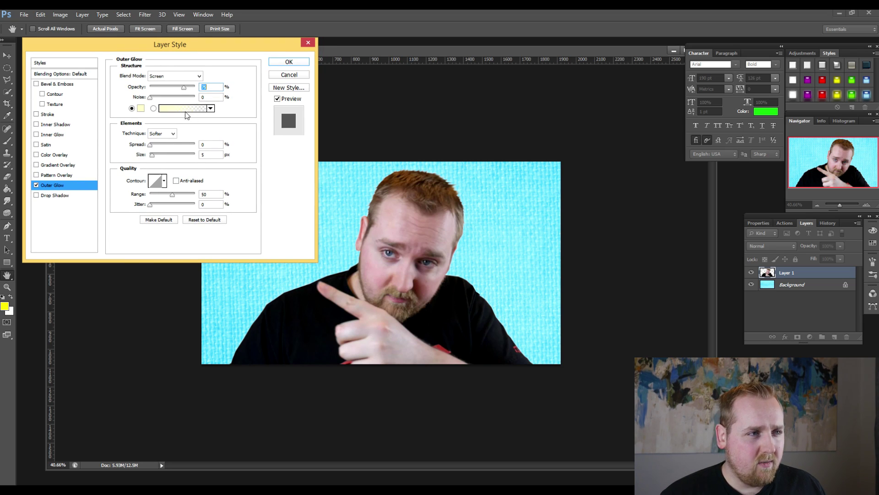
left_click(195, 79)
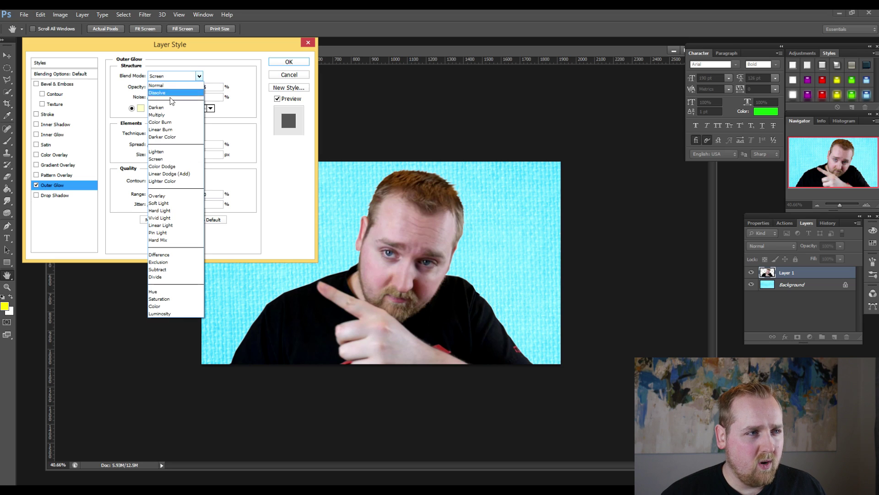
left_click(166, 86)
left_click(199, 77)
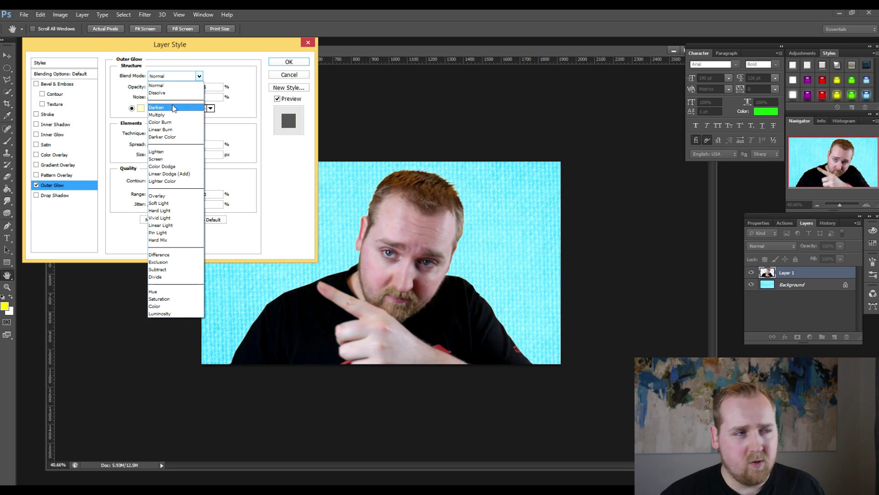
left_click(166, 86)
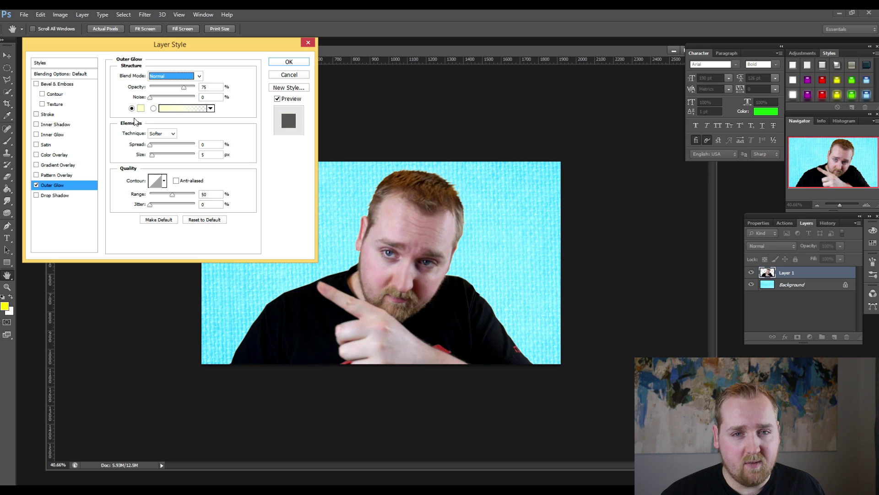
Make the glow red, set its size to about 51 px, and apply it
left_click(143, 110)
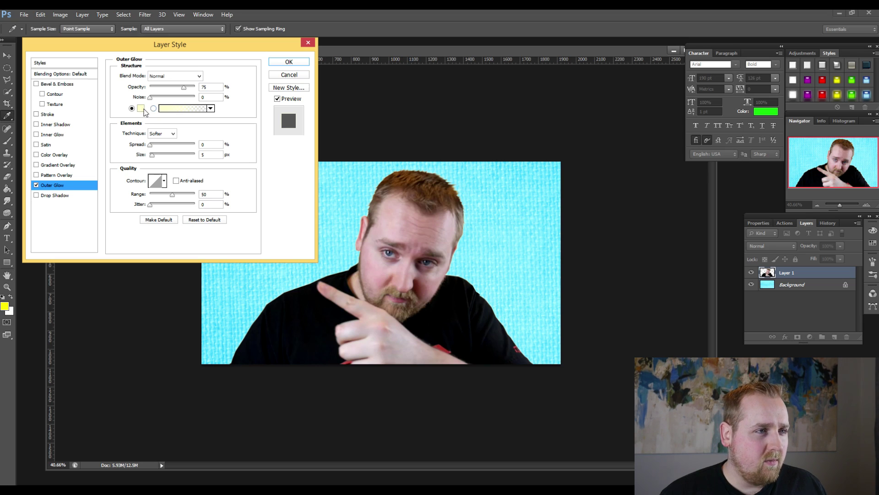
left_click(520, 350)
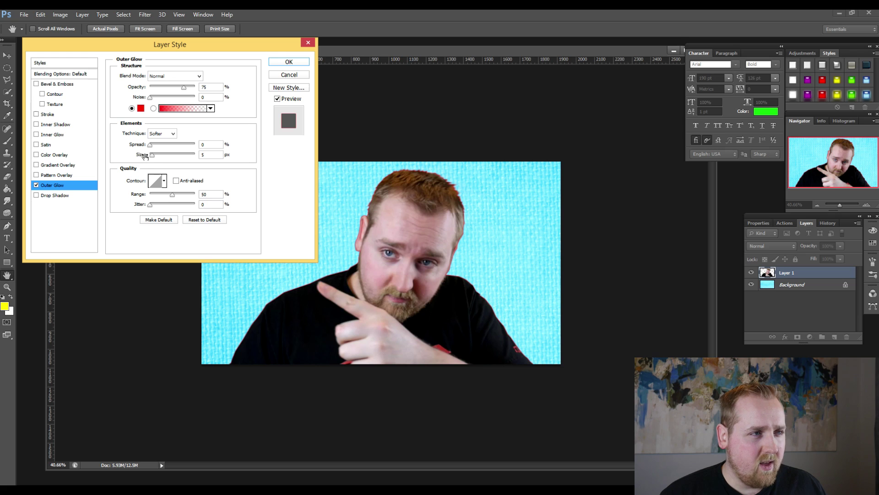
mouse_move(152, 154)
left_mouse_down()
mouse_move(164, 159)
mouse_move(143, 165)
mouse_move(170, 146)
mouse_move(157, 146)
mouse_move(166, 159)
mouse_move(162, 145)
mouse_move(199, 151)
mouse_move(150, 148)
left_mouse_up()
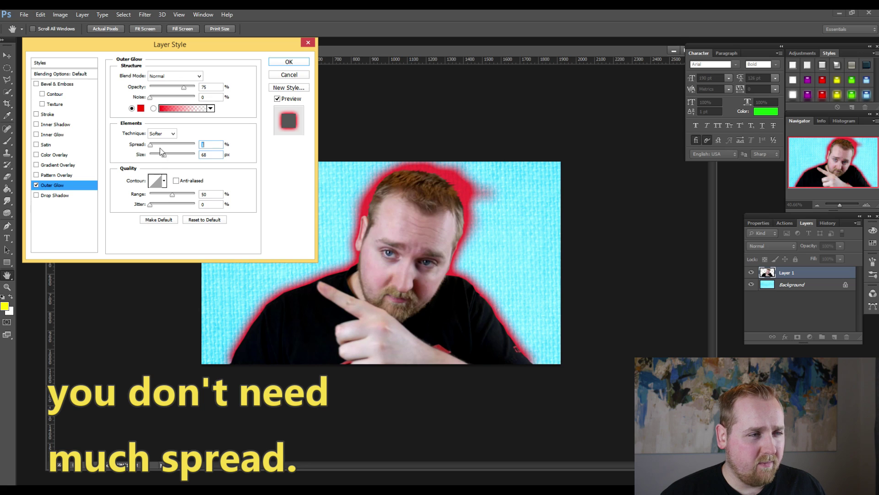
mouse_move(166, 155)
left_mouse_down()
mouse_move(149, 147)
mouse_move(176, 160)
mouse_move(159, 161)
mouse_move(179, 159)
mouse_move(158, 160)
mouse_move(172, 148)
mouse_move(158, 147)
left_mouse_up()
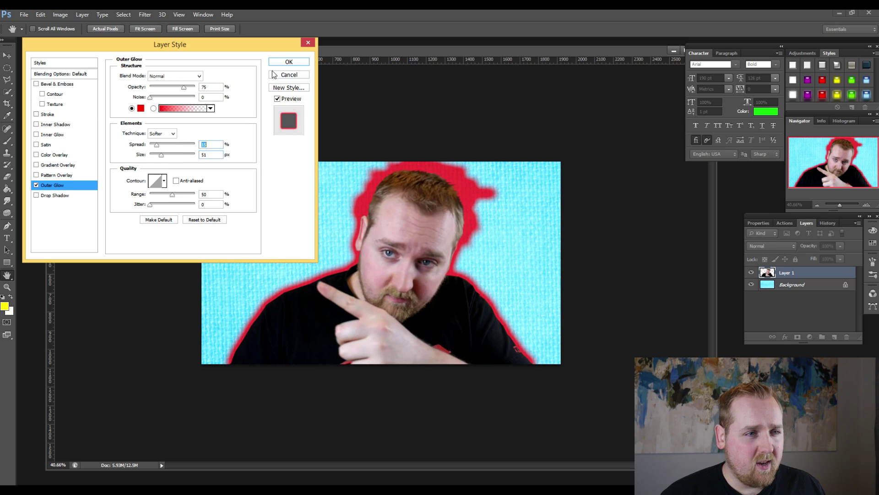
left_click(288, 62)
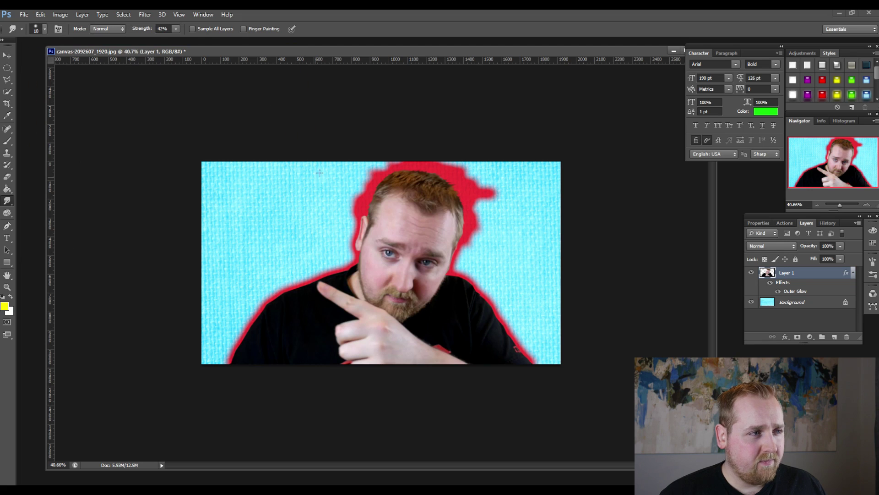
Briefly pick the eraser, then reopen Layer 1's Outer Glow and widen it considerably
left_click(9, 177)
key("bracketleft")
key("bracketleft")
key("bracketleft")
key("bracketleft")
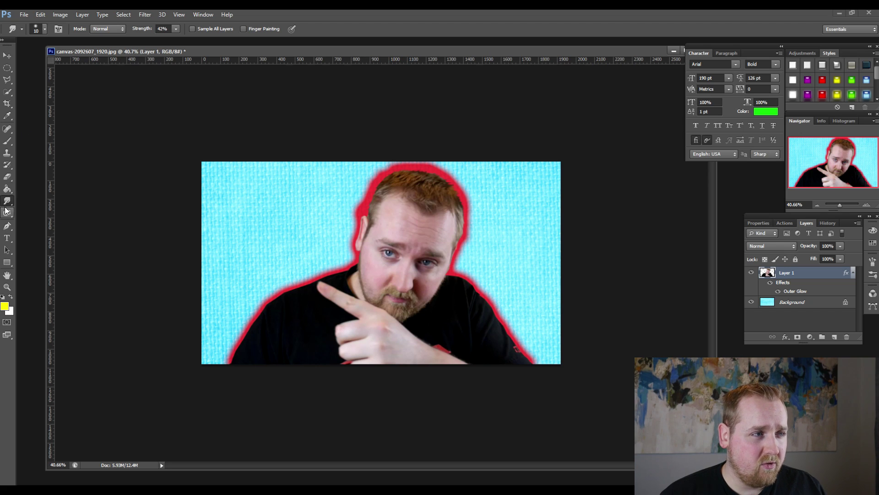
left_click(7, 176)
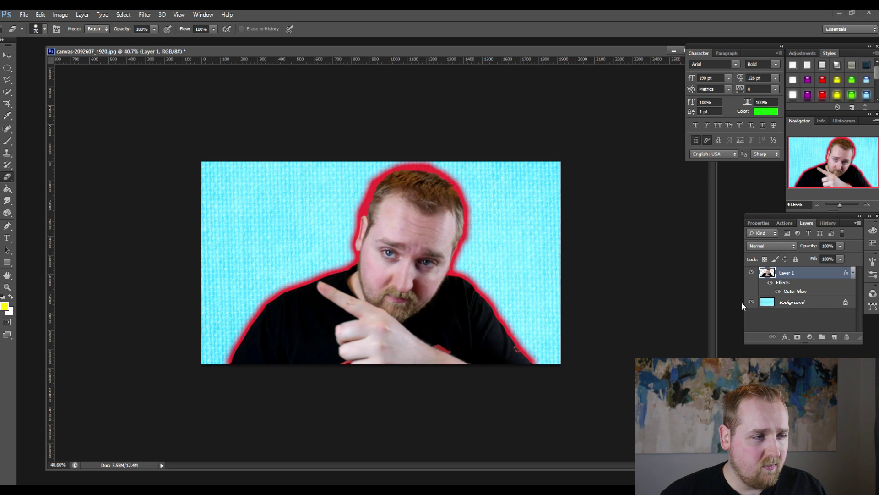
double_click(806, 275)
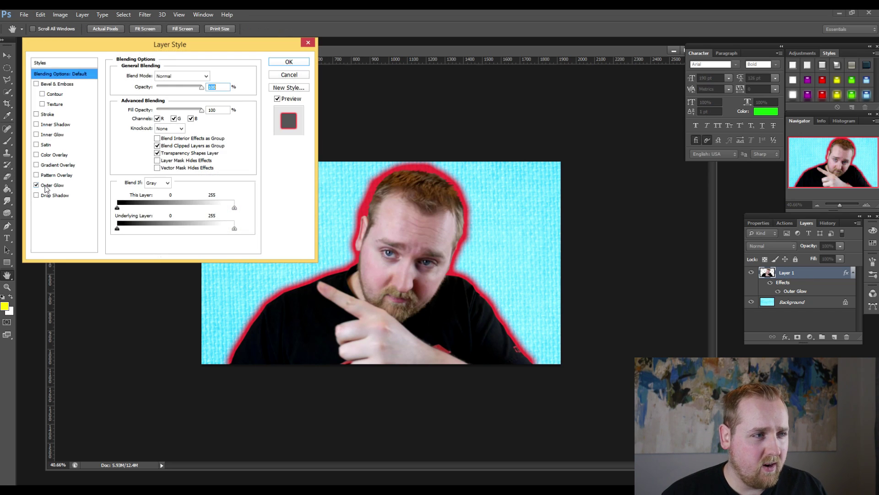
left_click(52, 185)
left_click_drag(161, 155, 181, 154)
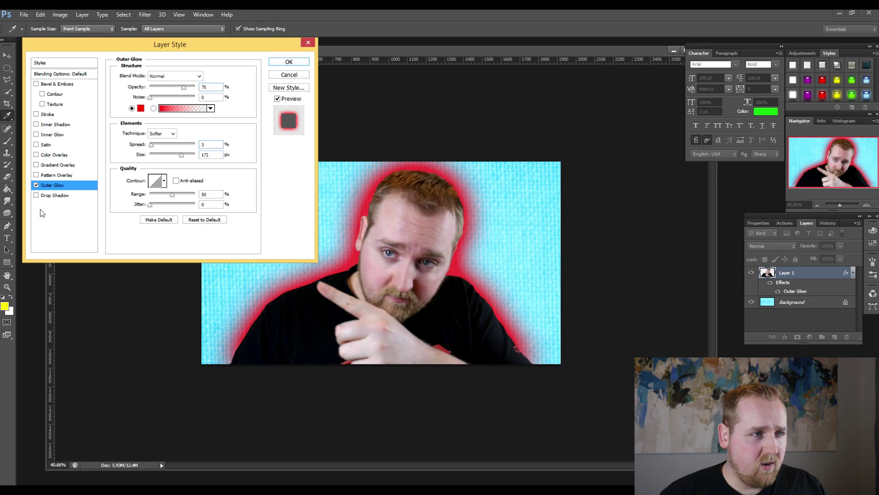
Try blue, white and green glow colours, settle on red, and set size to 133 px
left_click(503, 193)
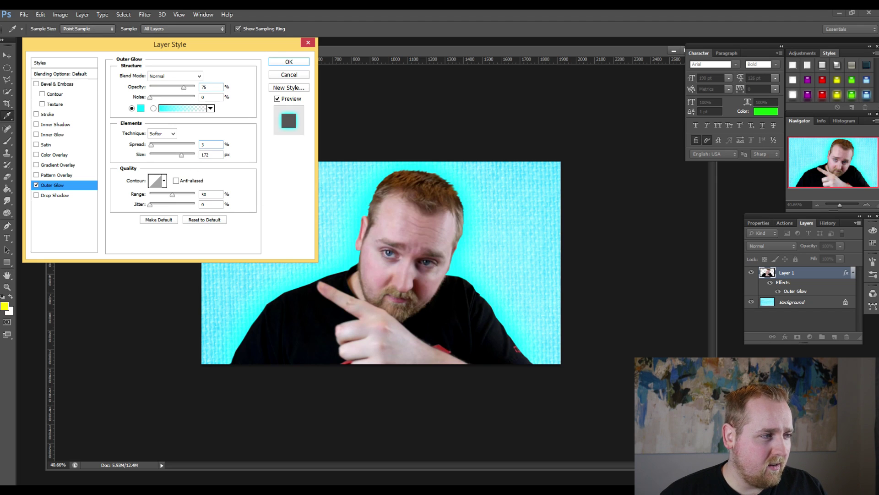
key("ctrl+z")
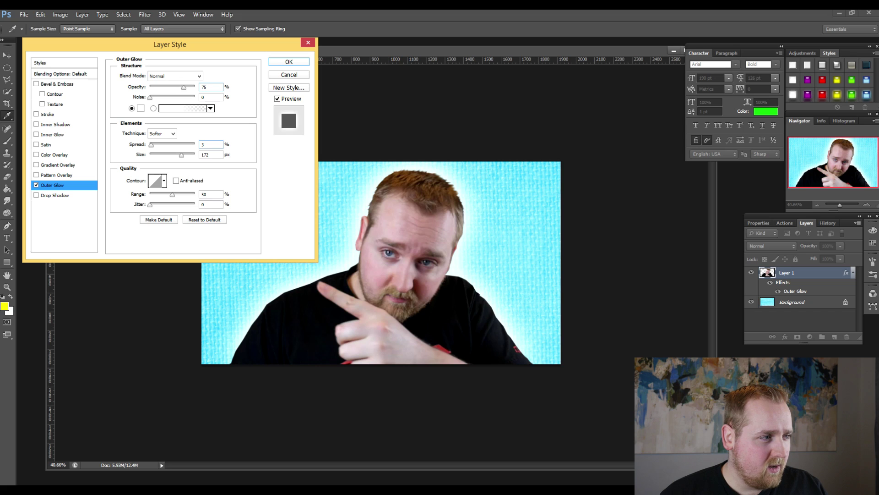
key("ctrl+z")
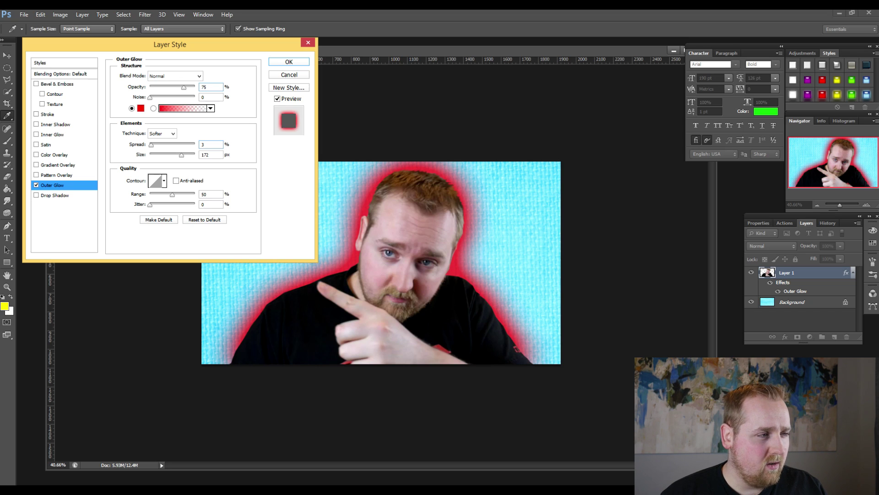
key("ctrl+z")
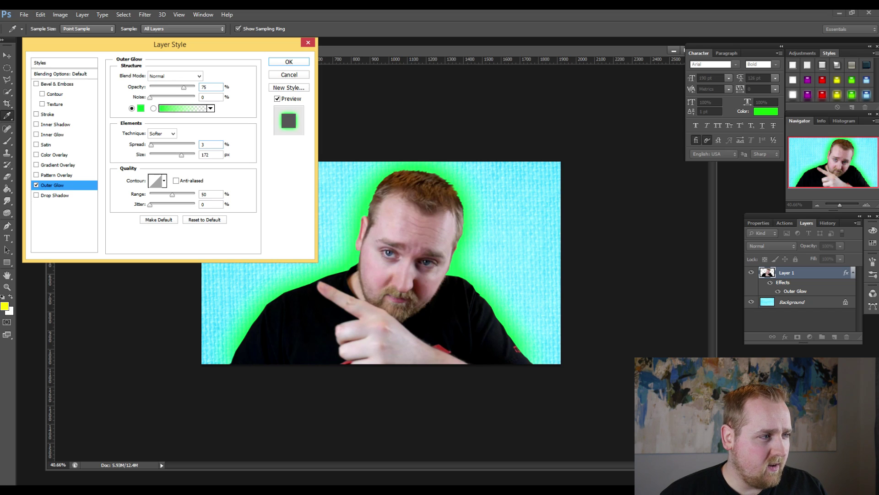
key("ctrl+alt+z")
key("ctrl+alt+z")
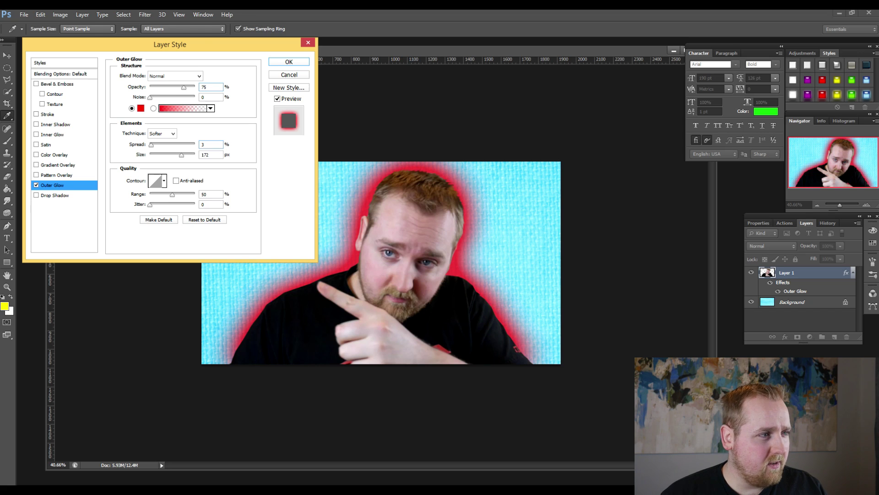
left_click(173, 156)
left_click_drag(176, 155, 175, 156)
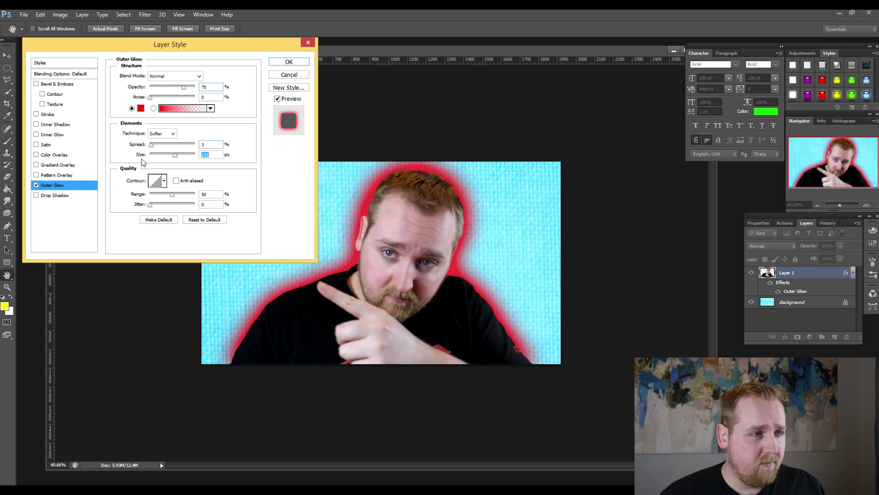
Apply the red glow and rename Layer 1 to 'matt 1'
left_click(285, 62)
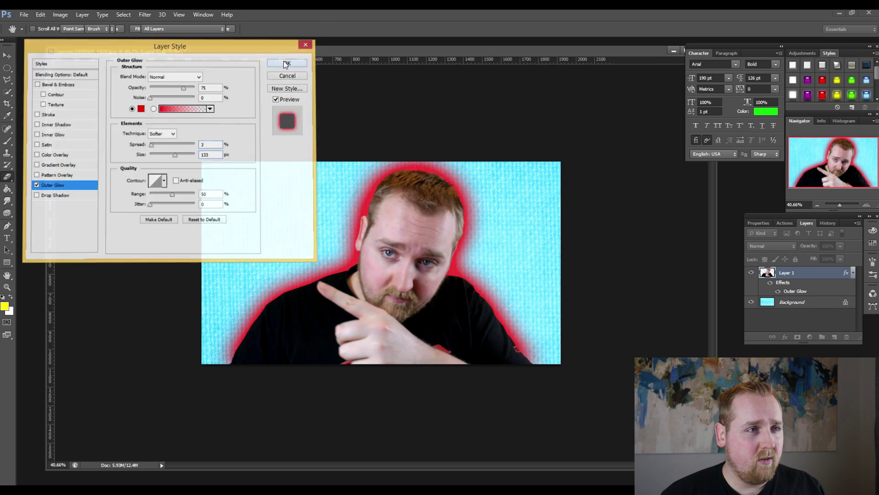
double_click(786, 272)
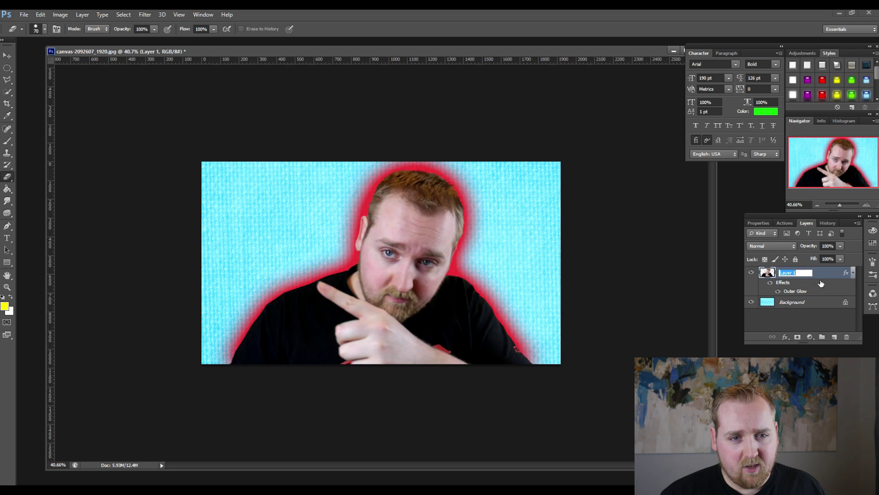
key("Return")
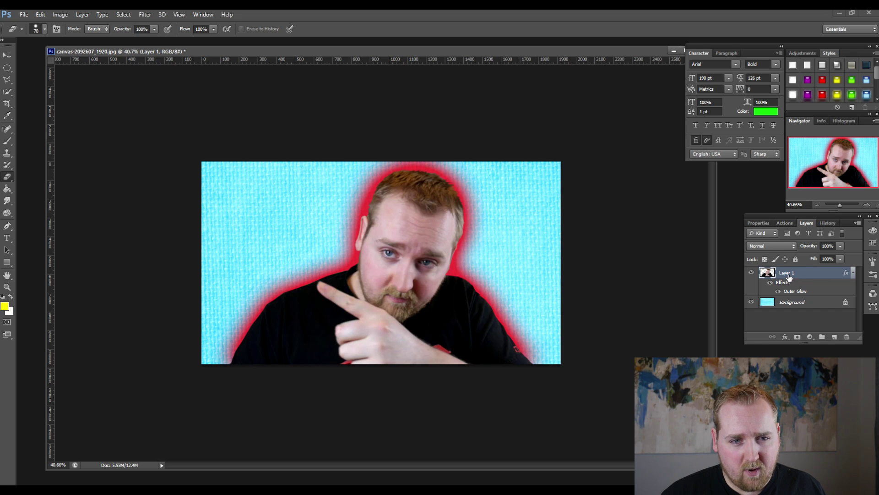
double_click(788, 274)
type("matt")
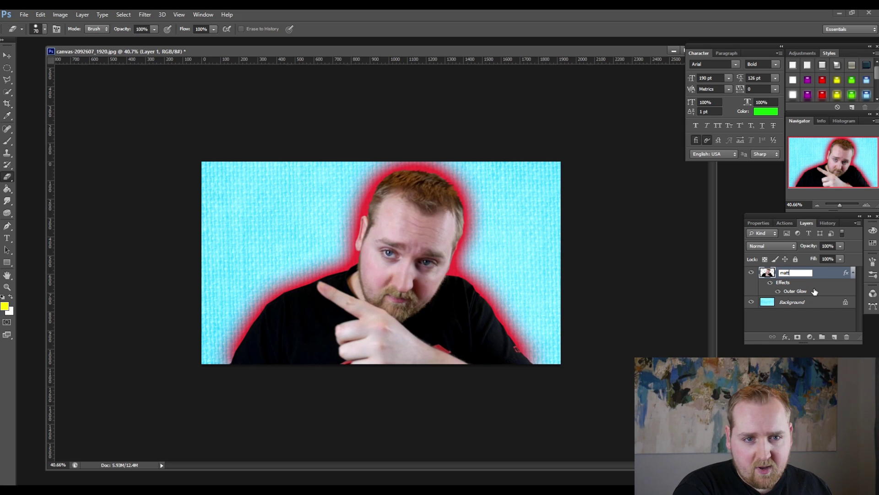
type(" 1")
key("Return")
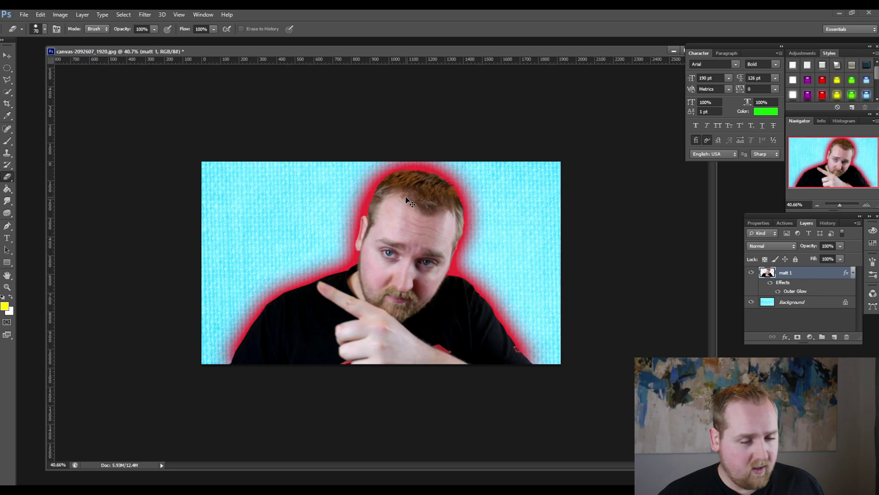
Select all, copy matt 1's content and paste it as a new layer
key("ctrl+a")
key("v")
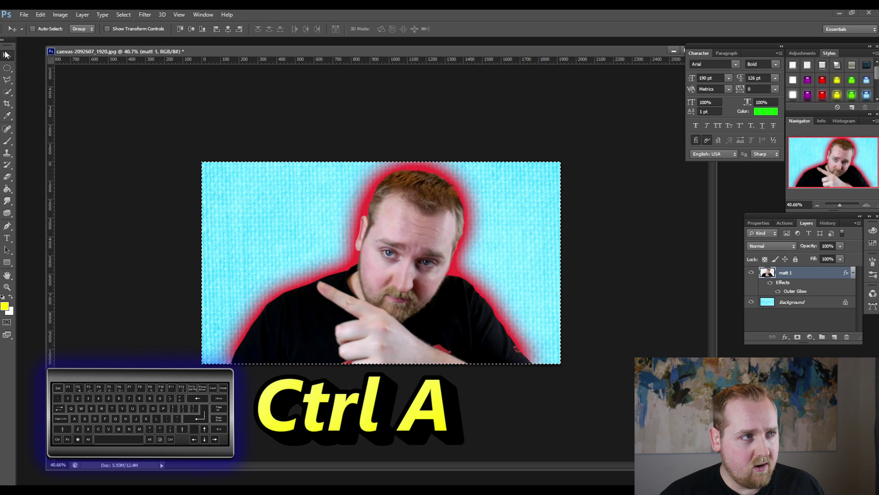
key("ctrl+c")
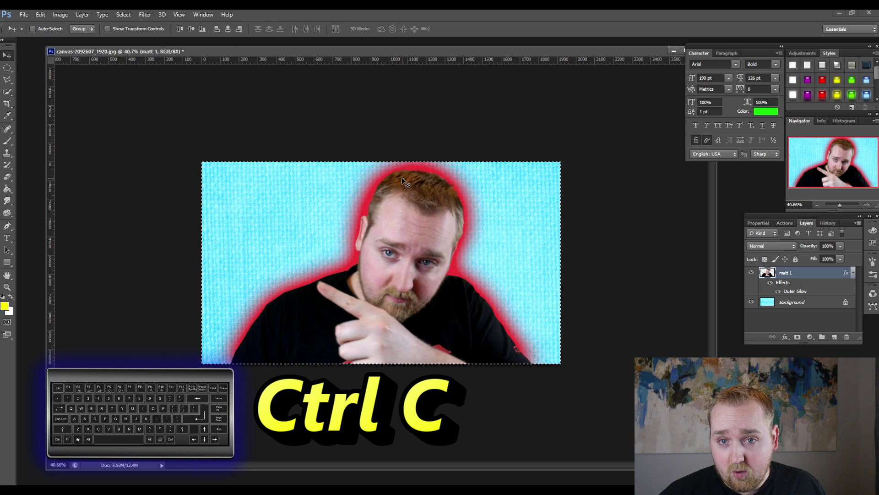
key("ctrl+v")
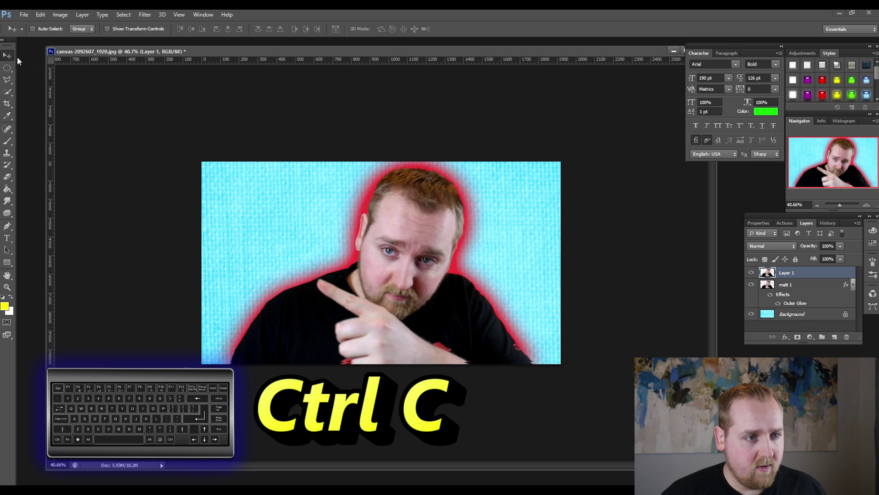
mouse_move(426, 276)
left_mouse_down()
mouse_move(425, 296)
mouse_move(426, 279)
left_mouse_up()
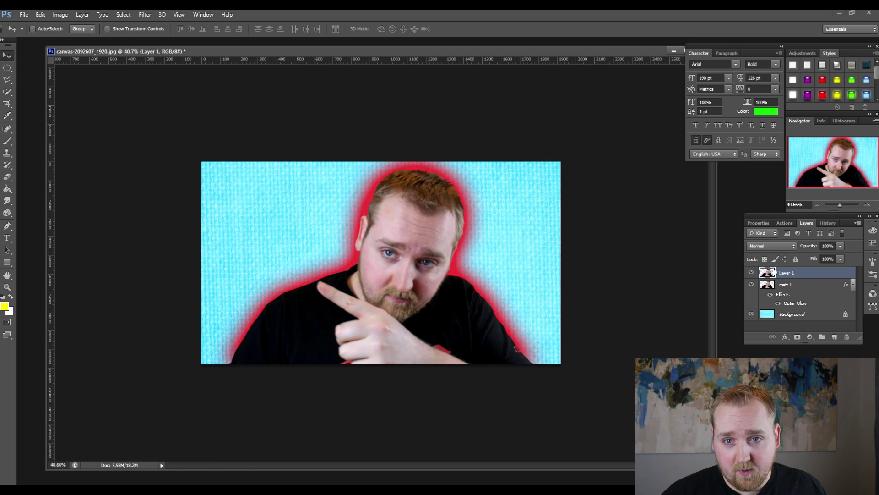
Name the pasted layer 'matt 2' and open its Layer Style settings
double_click(793, 271)
type("matt 2")
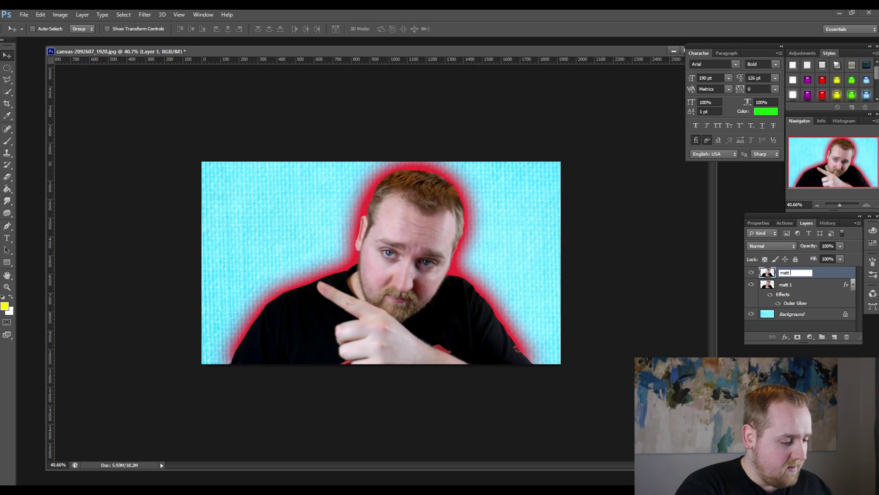
key("Return")
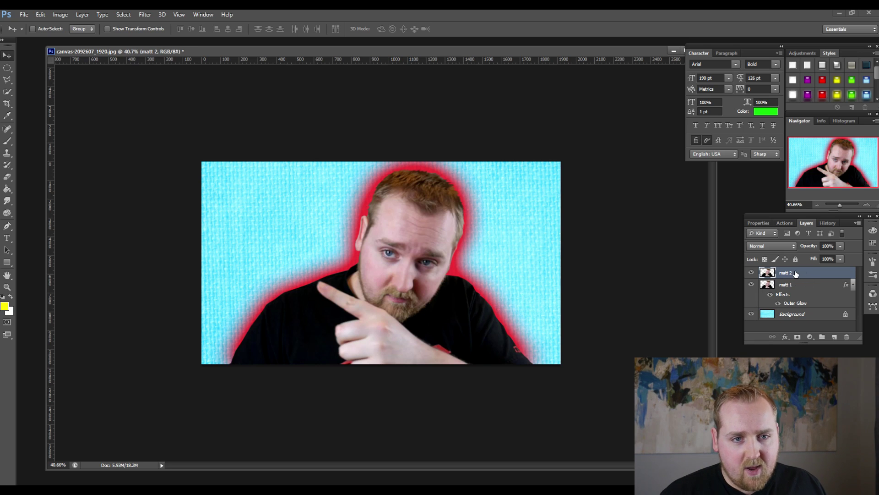
double_click(797, 273)
key("Return")
double_click(794, 273)
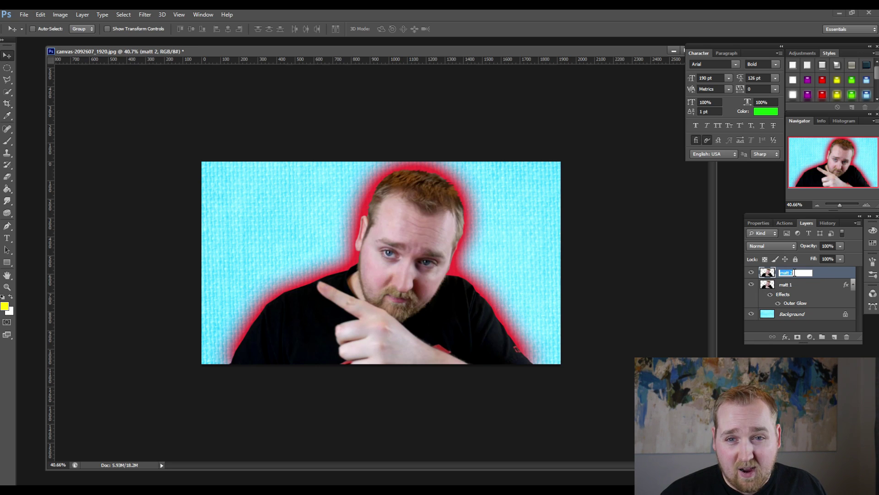
key("Return")
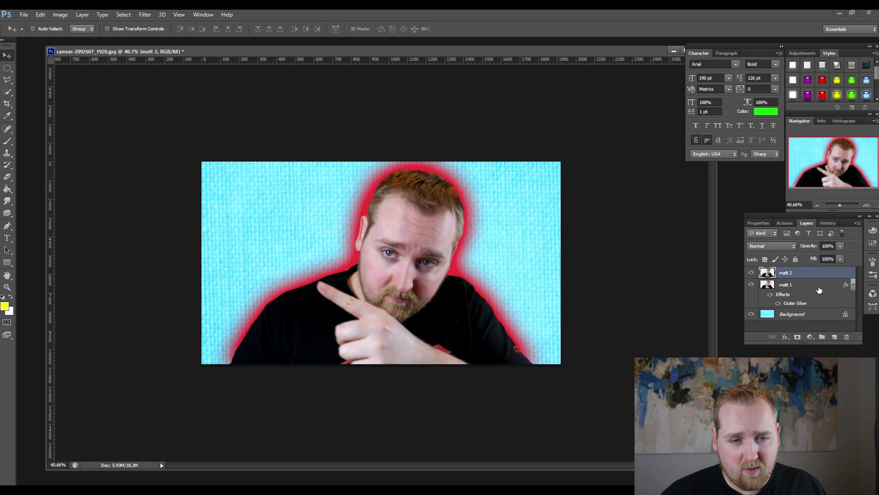
double_click(819, 274)
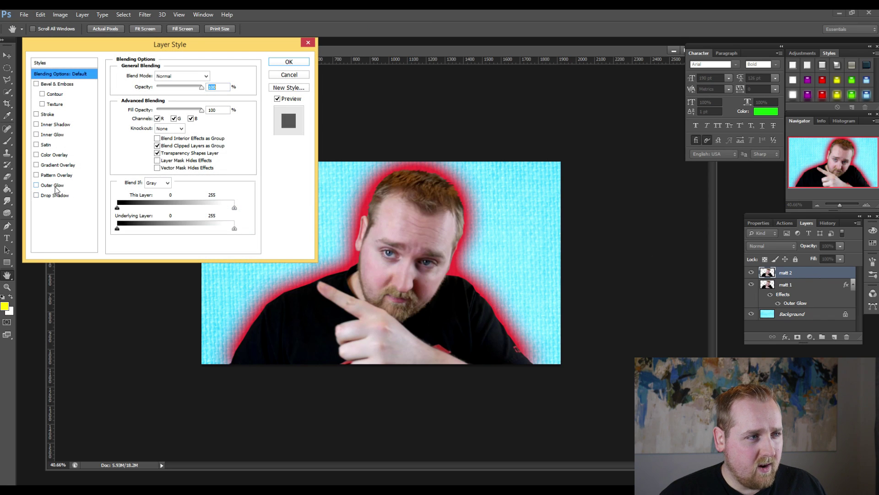
Turn on Outer Glow for matt 2, keeping the white glow colour
left_click(52, 185)
left_click(141, 108)
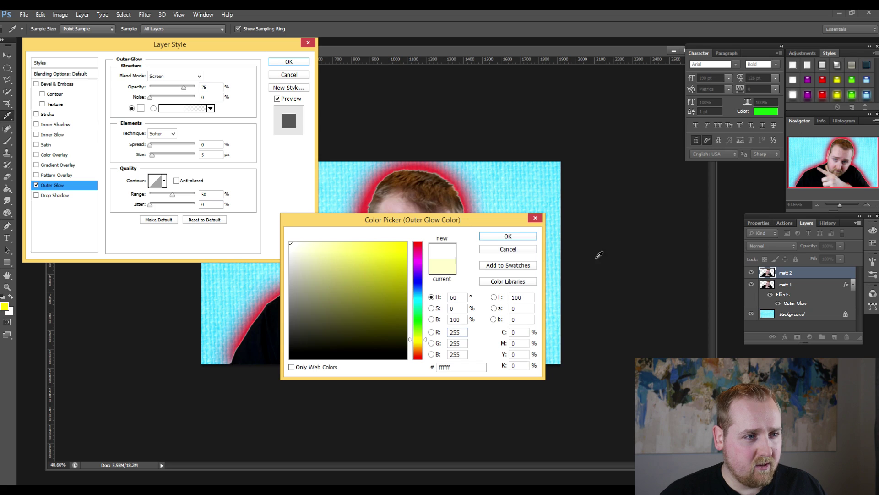
left_click(517, 247)
left_click_drag(212, 45, 202, 45)
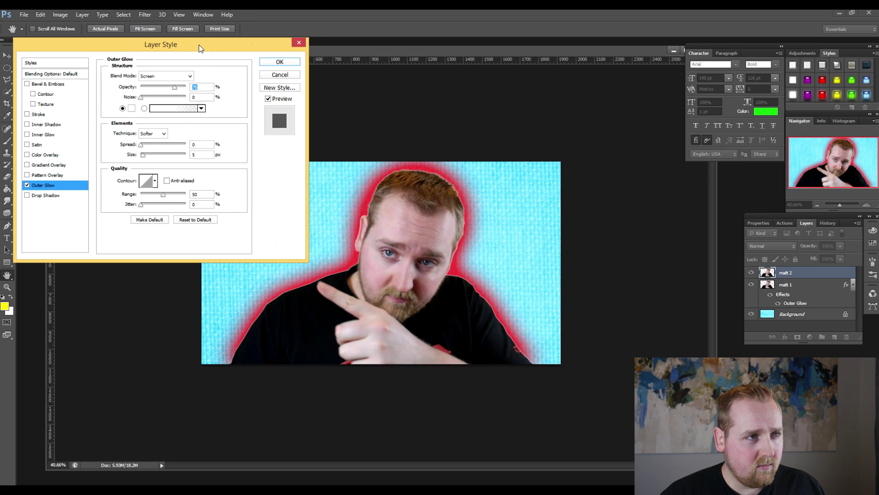
Set the white glow size to 46 px and opacity to about 86%, then apply
left_click_drag(142, 155, 160, 166)
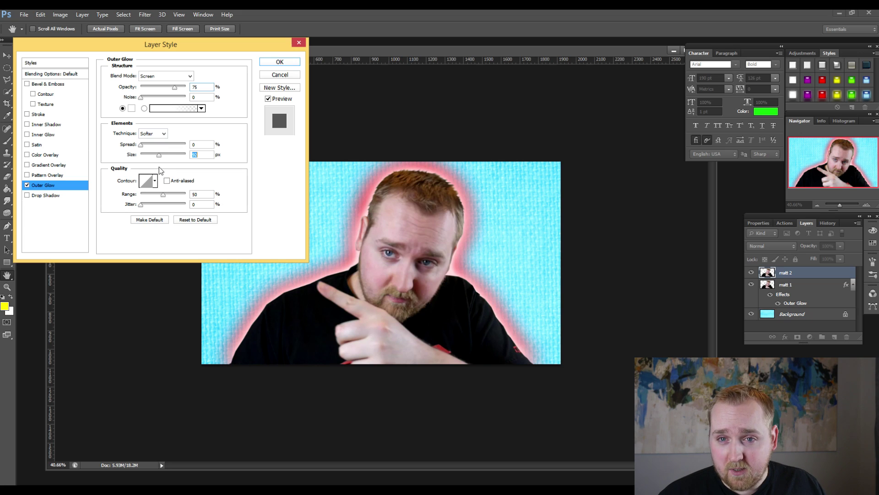
mouse_move(159, 167)
left_mouse_down()
mouse_move(140, 177)
mouse_move(152, 179)
left_mouse_up()
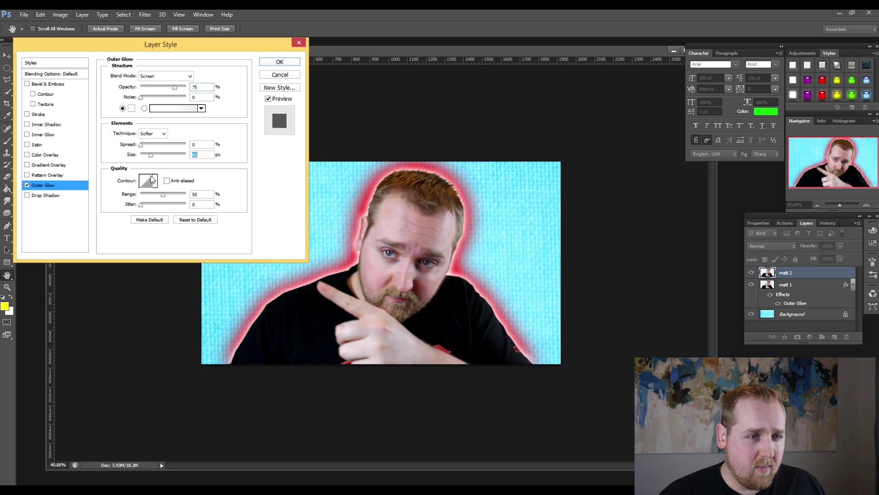
left_click_drag(141, 145, 143, 153)
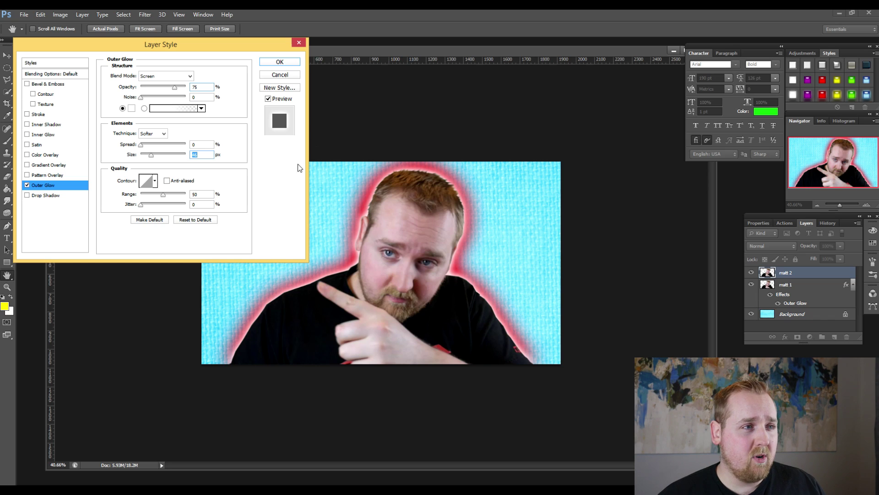
left_click_drag(175, 87, 212, 95)
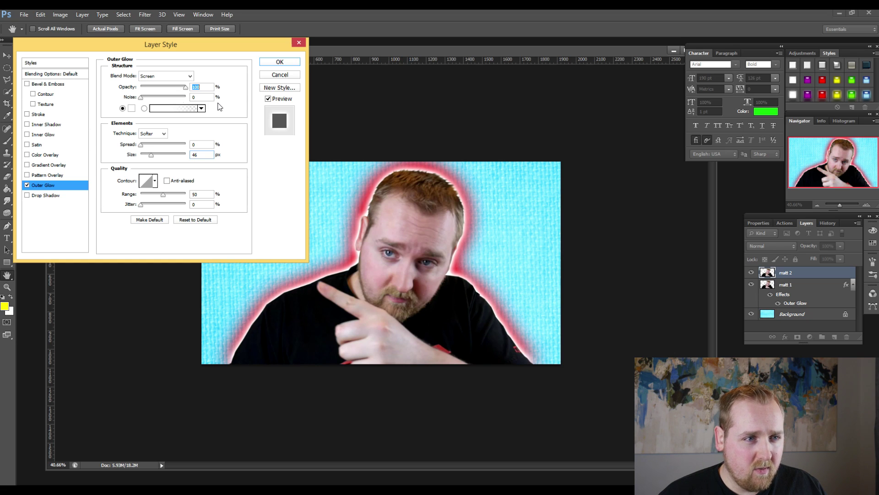
mouse_move(191, 103)
left_mouse_down()
mouse_move(171, 103)
mouse_move(180, 102)
left_mouse_up()
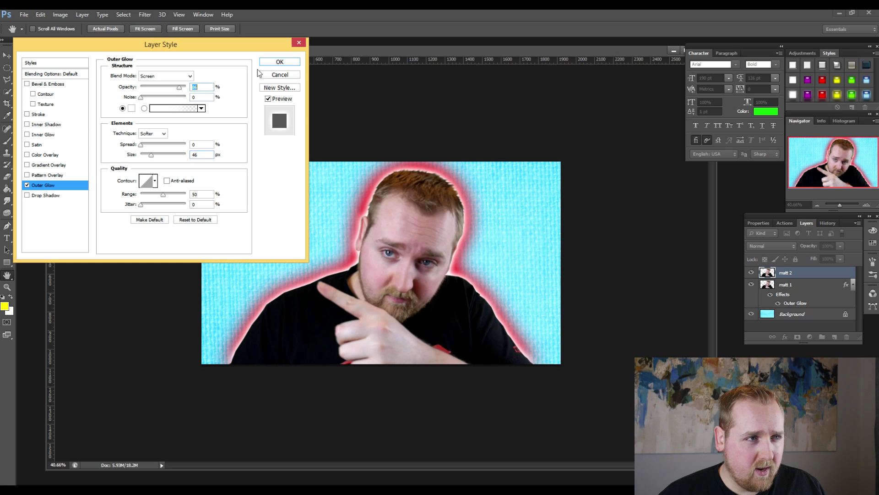
left_click(277, 63)
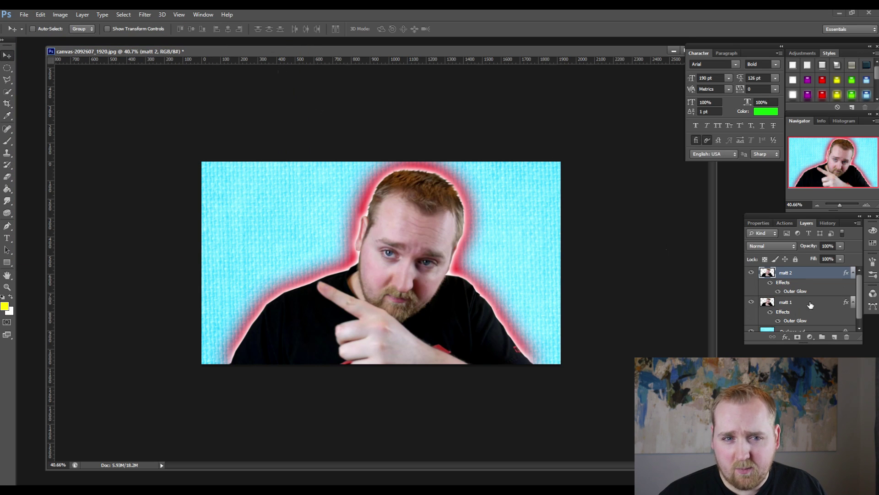
Reopen matt 1's Outer Glow and adjust its size and range
double_click(809, 304)
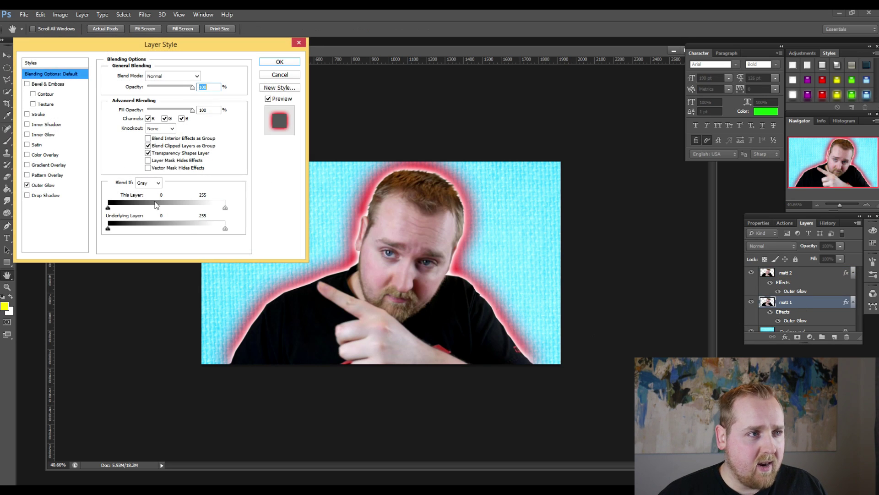
left_click(50, 186)
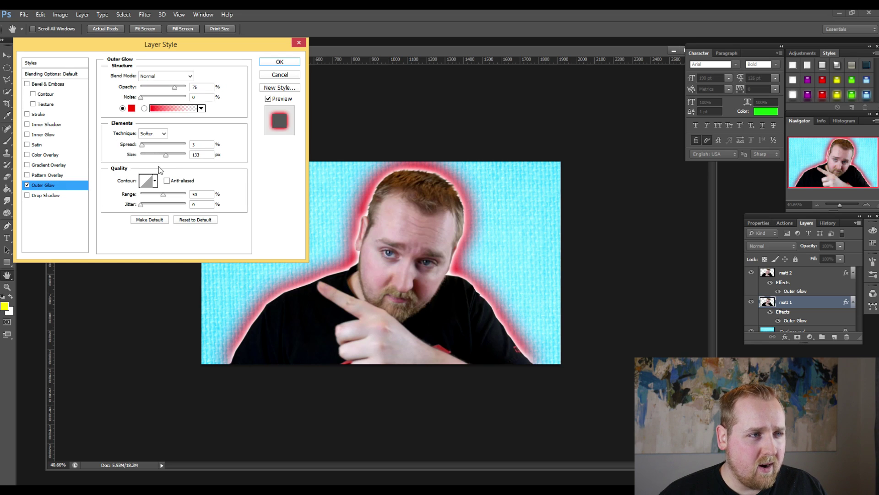
mouse_move(167, 157)
left_mouse_down()
mouse_move(158, 157)
mouse_move(196, 158)
mouse_move(176, 166)
left_mouse_up()
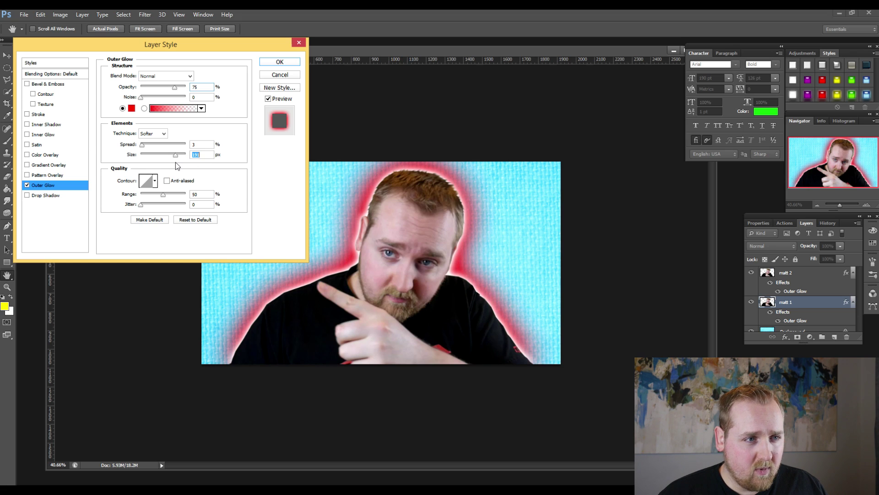
left_click_drag(175, 162, 172, 162)
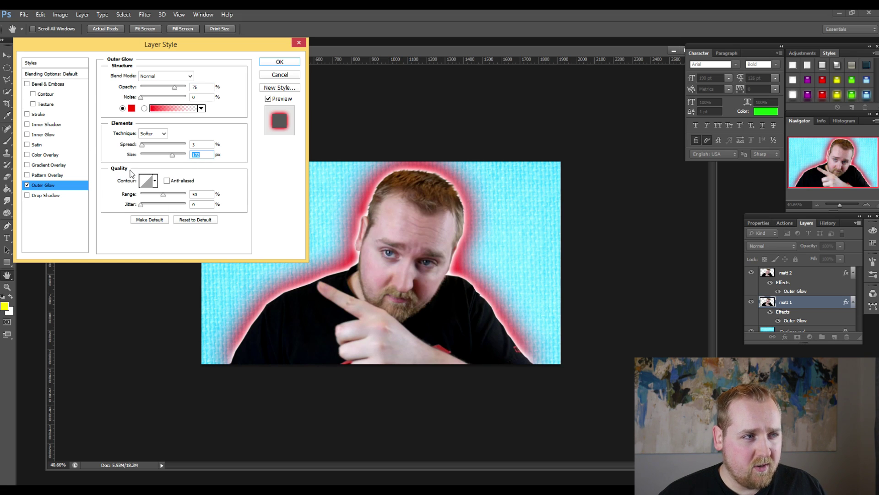
mouse_move(165, 195)
left_mouse_down()
mouse_move(148, 196)
mouse_move(185, 199)
mouse_move(164, 201)
left_mouse_up()
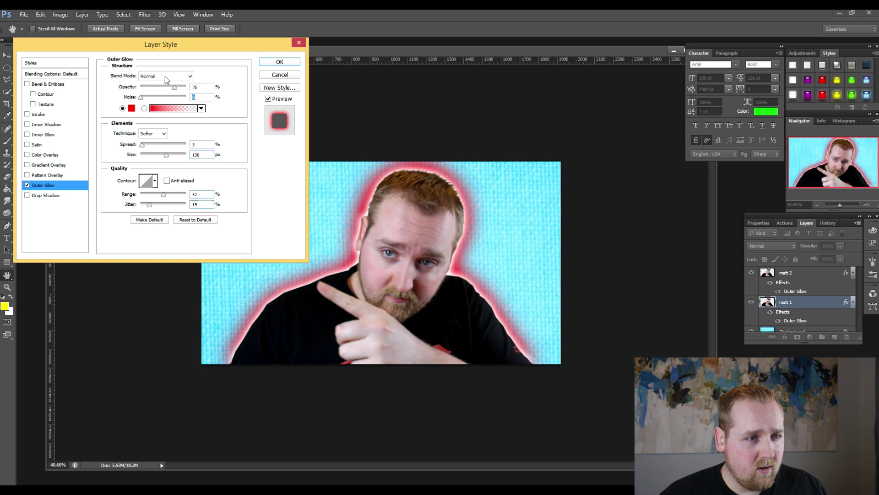
Try Screen, Dissolve and Lighten blend modes, settle on Normal, and apply
left_click(189, 75)
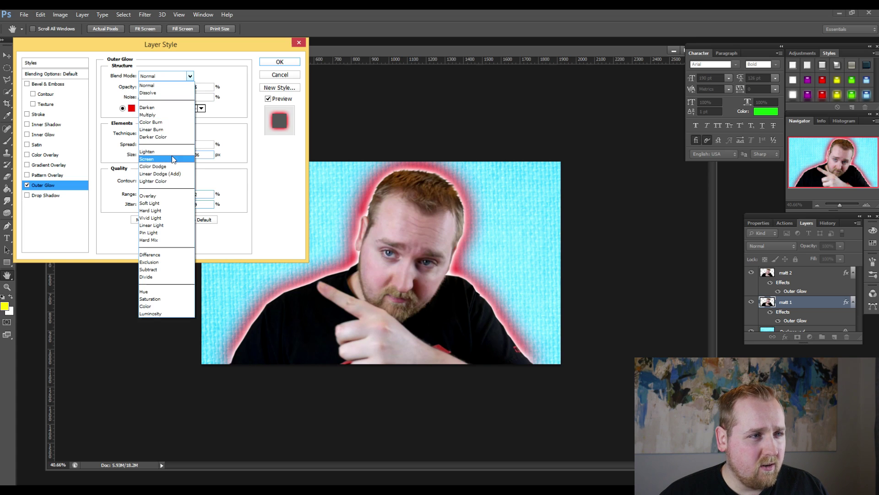
left_click(184, 157)
left_click(194, 77)
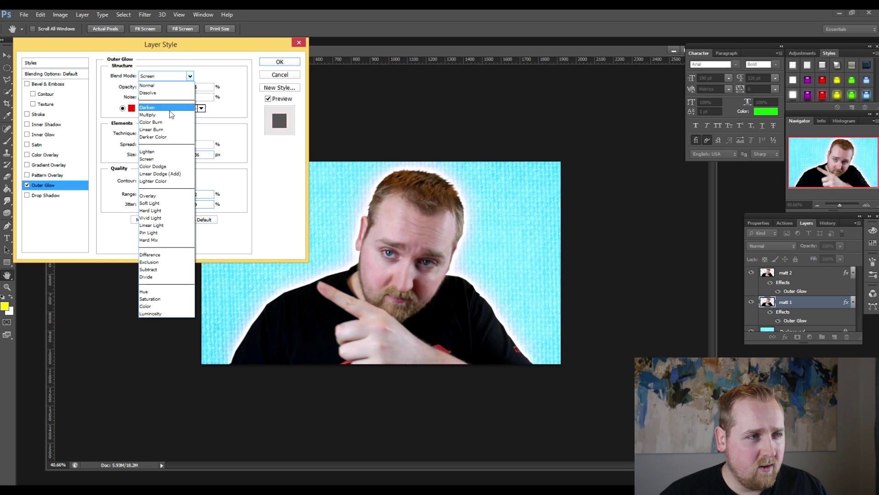
left_click(178, 85)
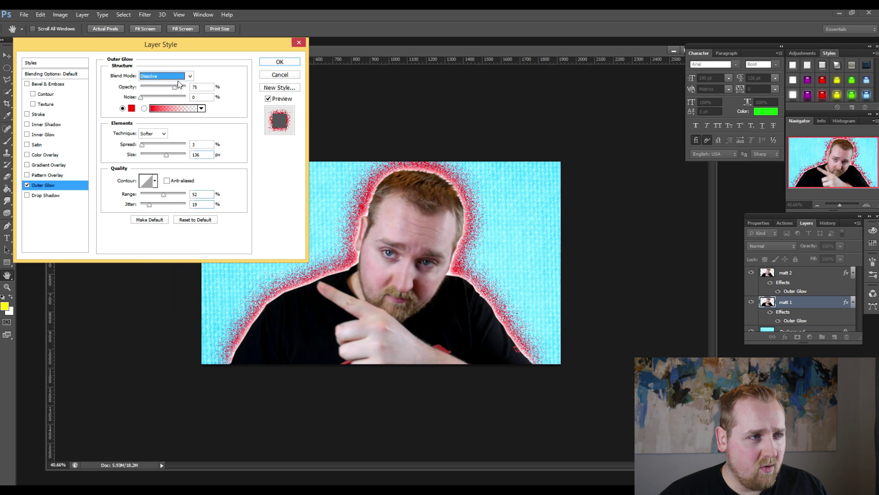
left_click(178, 78)
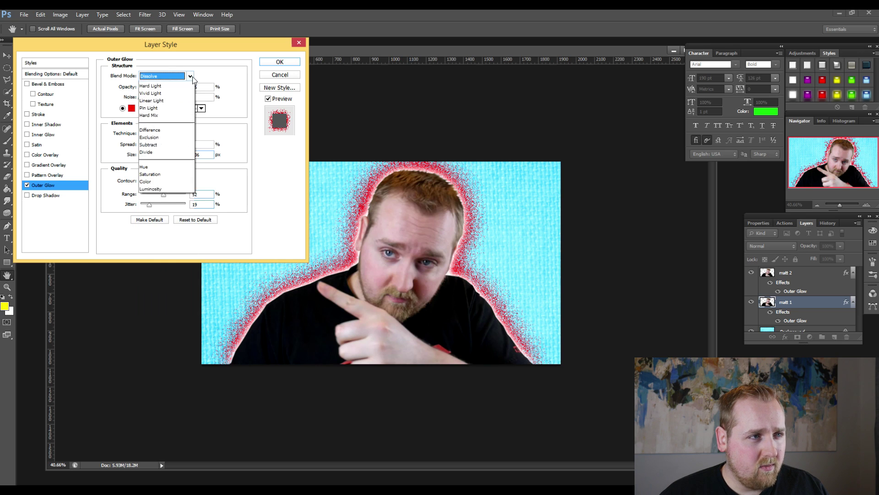
left_click(147, 150)
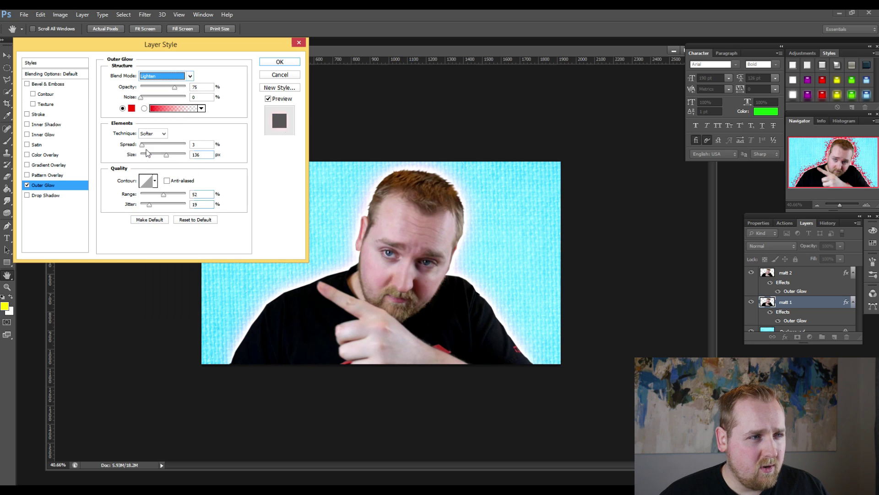
left_click(190, 77)
left_click(165, 87)
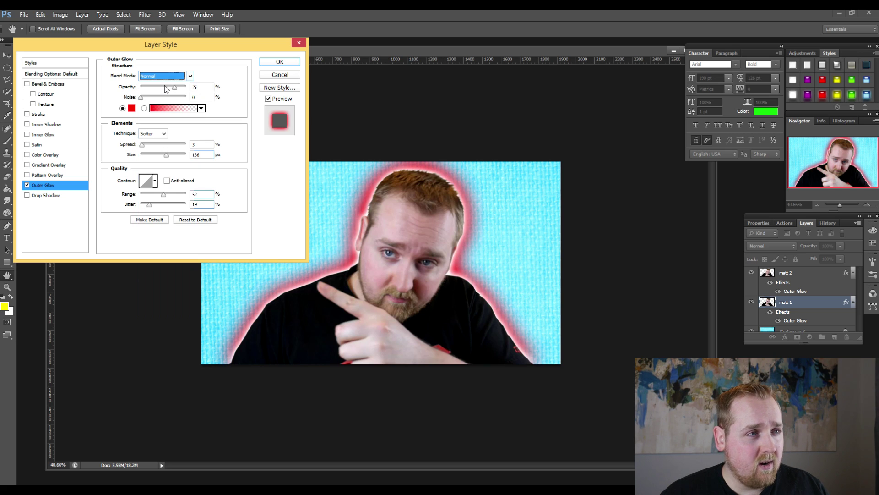
left_click(280, 62)
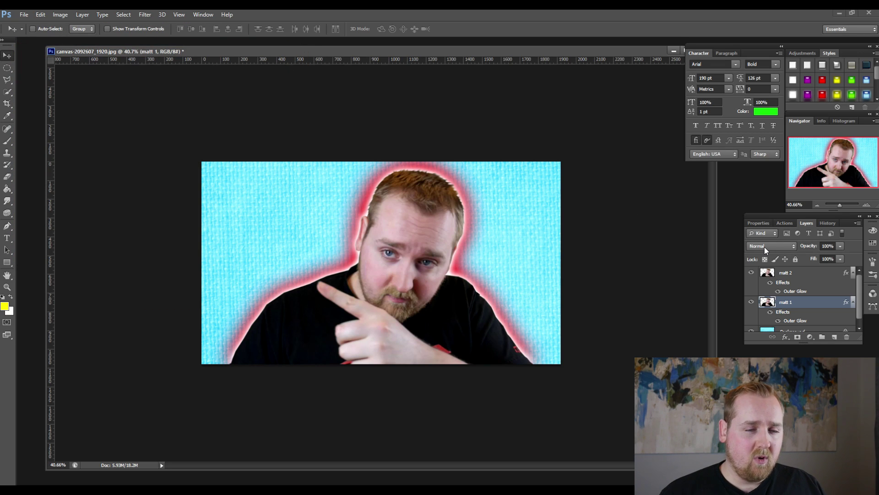
Select matt 2 and matt 1 together and shift the glowing man slightly left
left_click(808, 273)
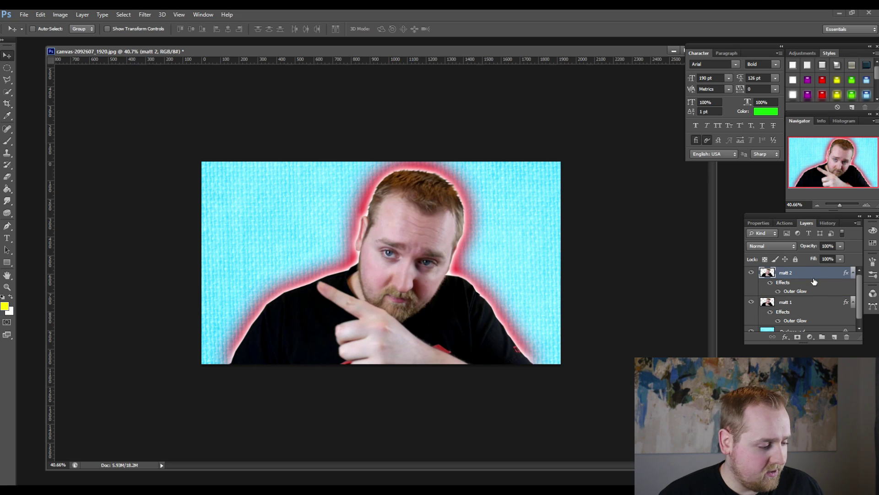
left_click(816, 308, "shift")
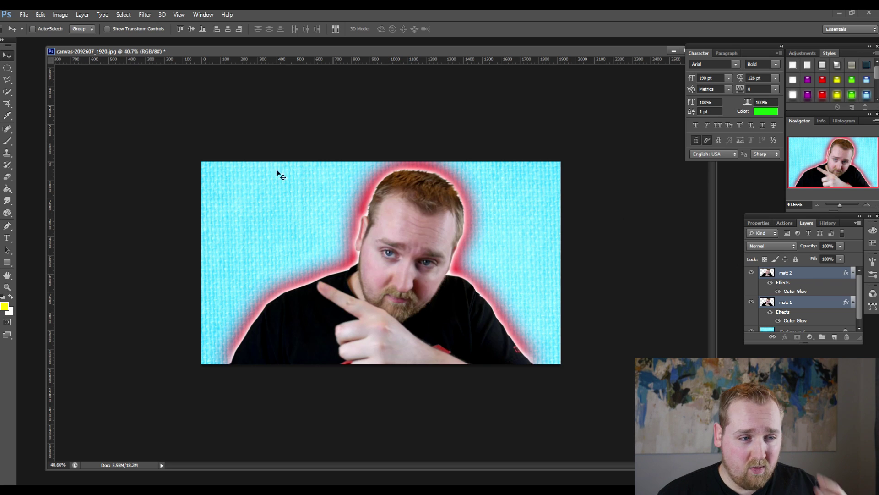
mouse_move(411, 211)
left_mouse_down()
mouse_move(329, 216)
mouse_move(425, 218)
mouse_move(399, 215)
left_mouse_up()
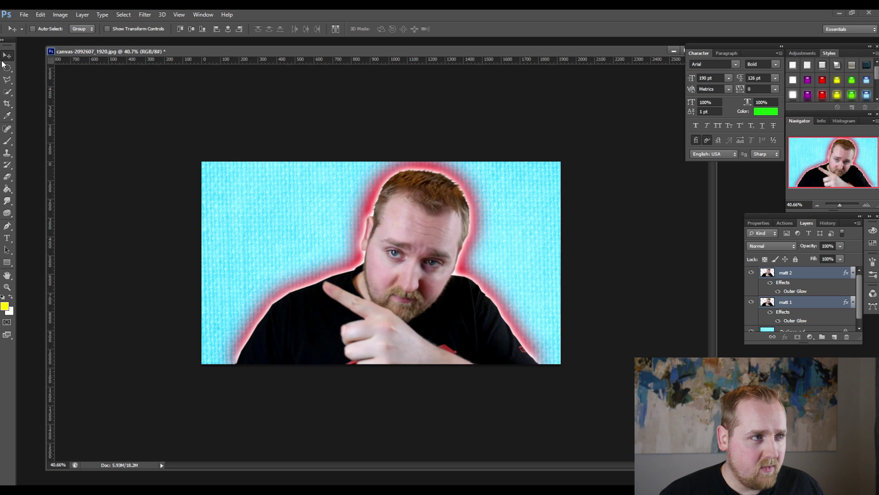
left_click_drag(458, 239, 439, 252)
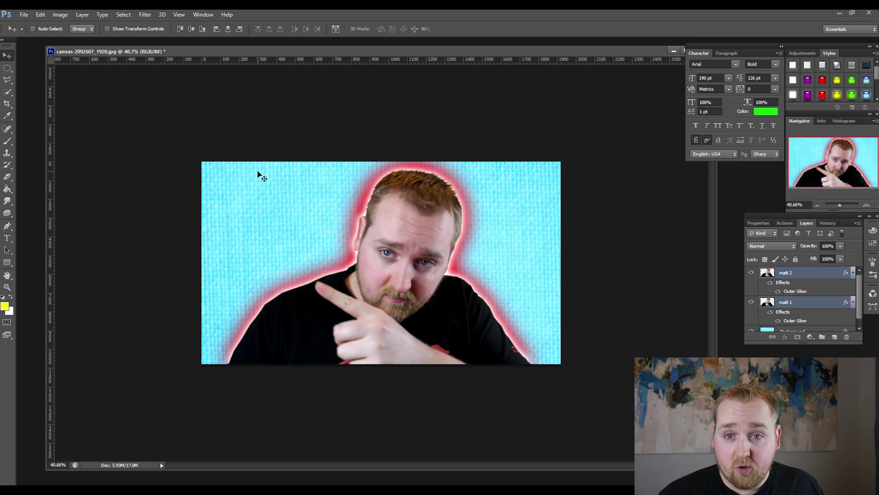
key("ctrl+t")
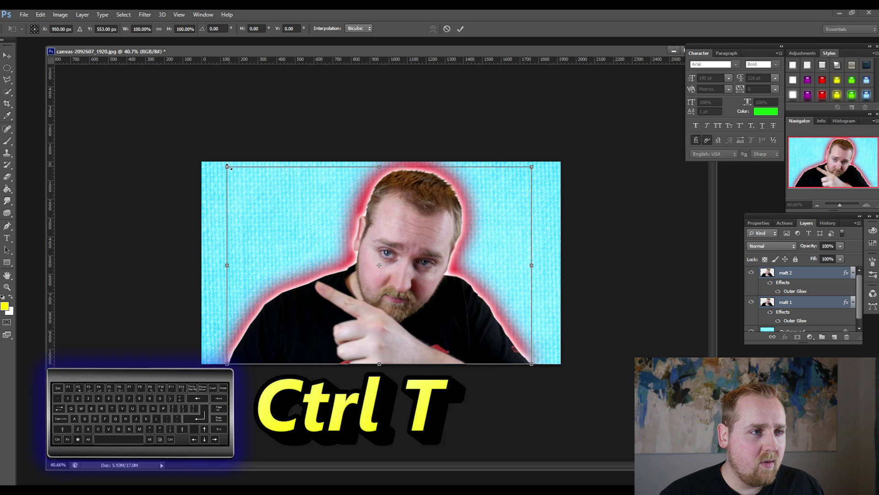
Scale the man down and position him toward the lower right of the canvas
left_click_drag(228, 167, 290, 202)
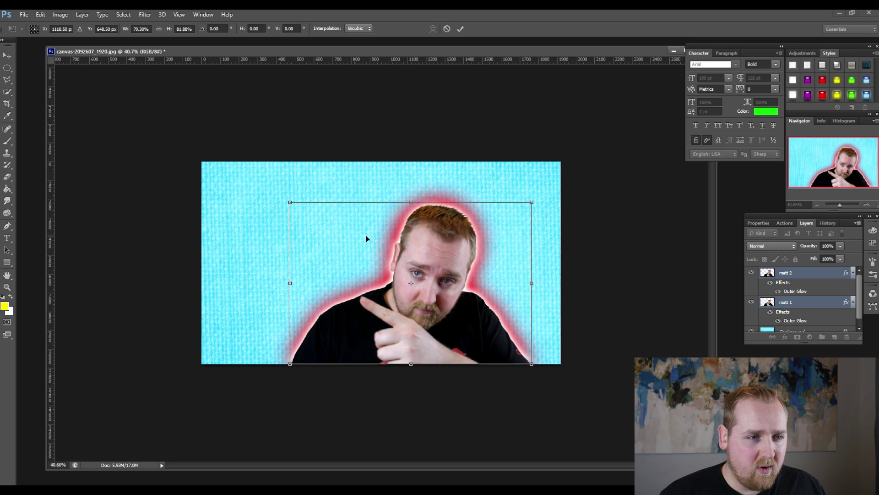
left_click_drag(506, 281, 544, 275)
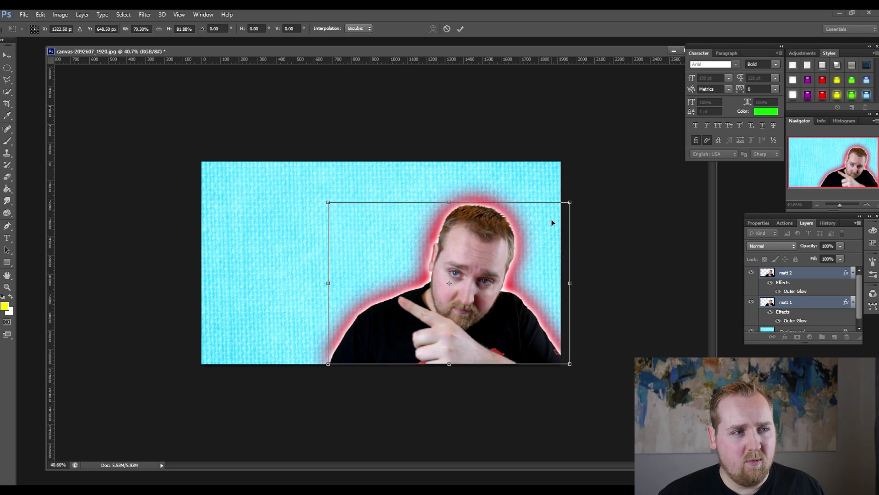
left_click_drag(551, 219, 542, 237)
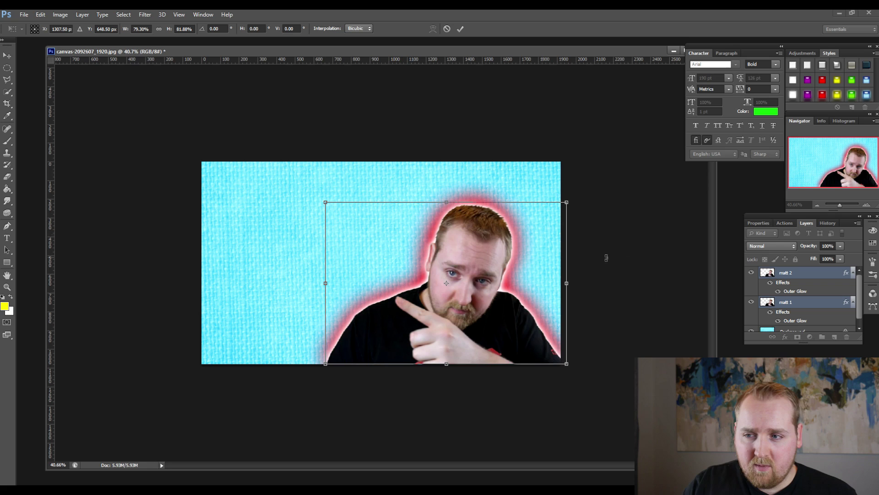
left_click_drag(514, 246, 519, 258)
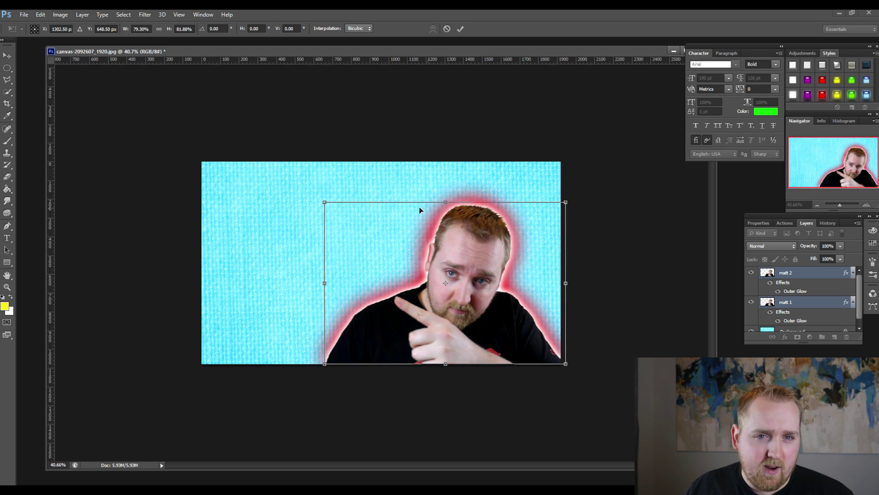
left_click_drag(322, 202, 289, 184)
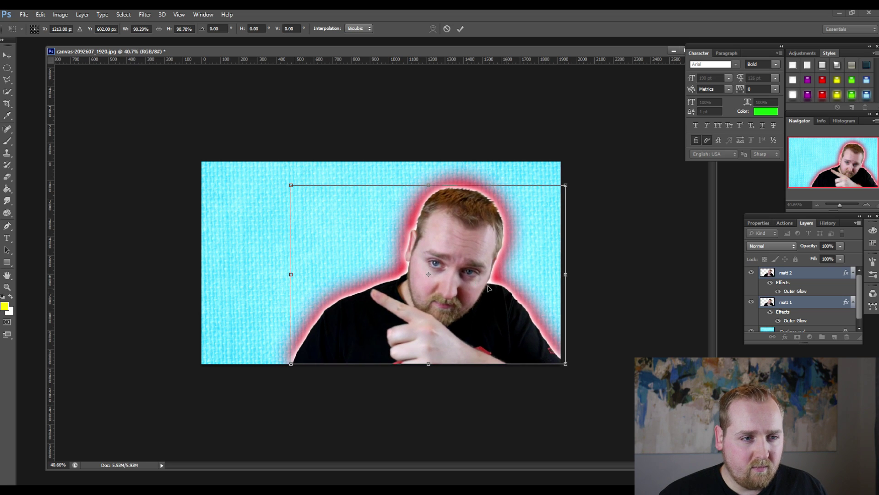
left_click_drag(489, 288, 507, 290)
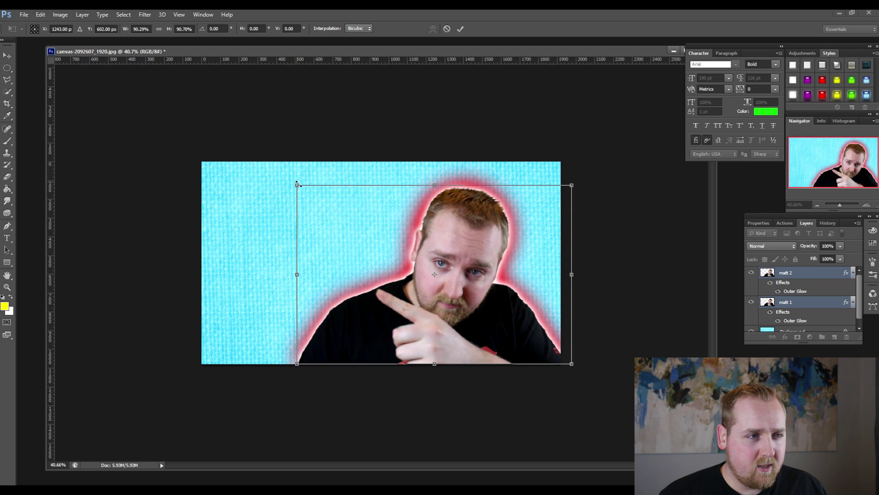
left_click_drag(297, 184, 317, 184)
Apply the transform, return to the Move tool, and select only matt 2
key("m")
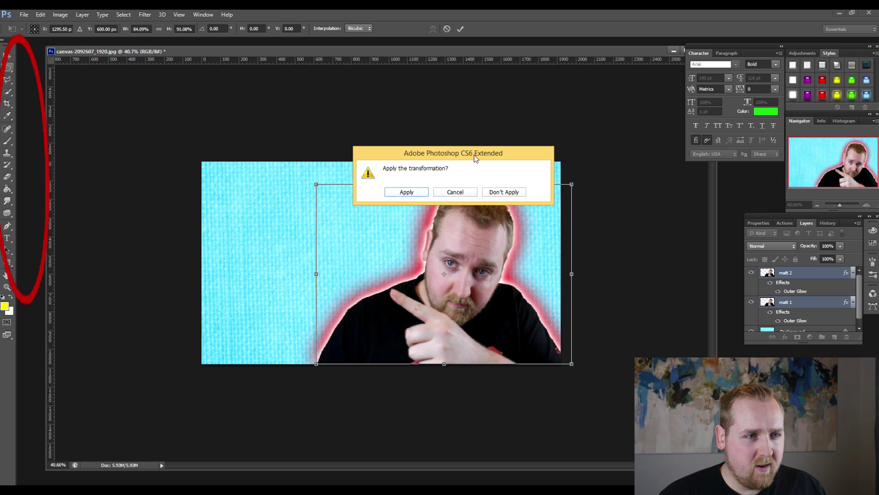
left_click_drag(474, 155, 472, 96)
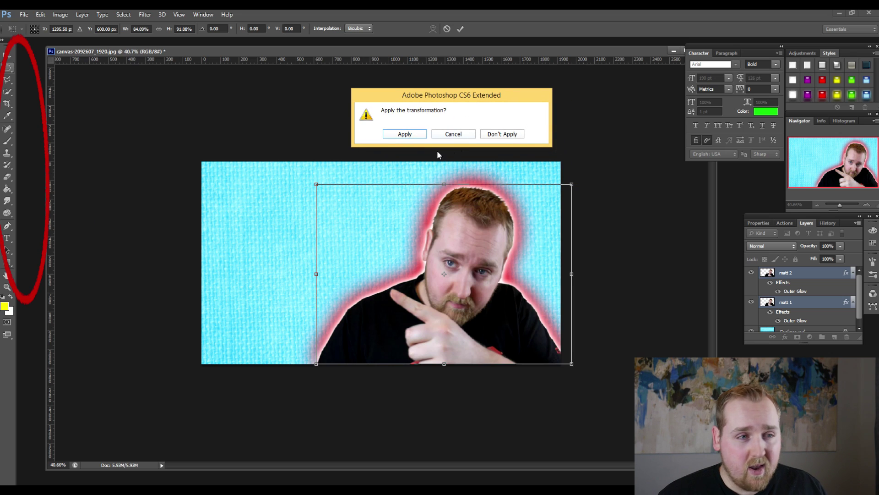
left_click(405, 134)
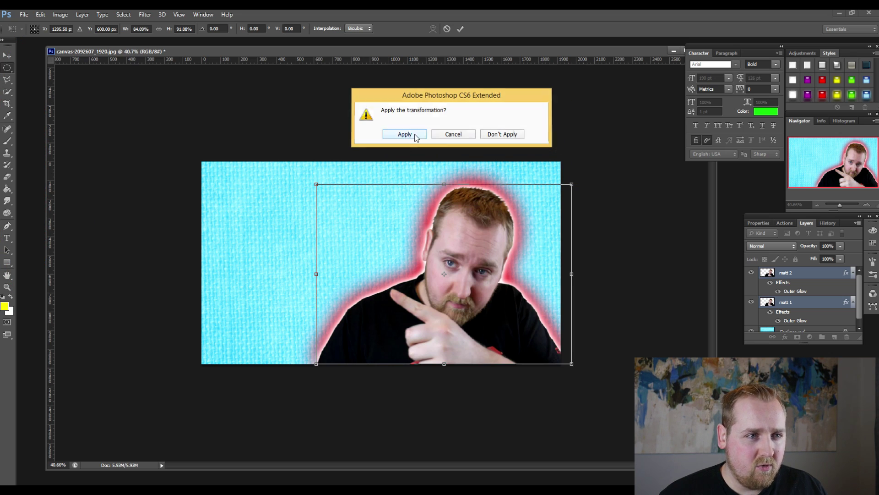
left_click(6, 56)
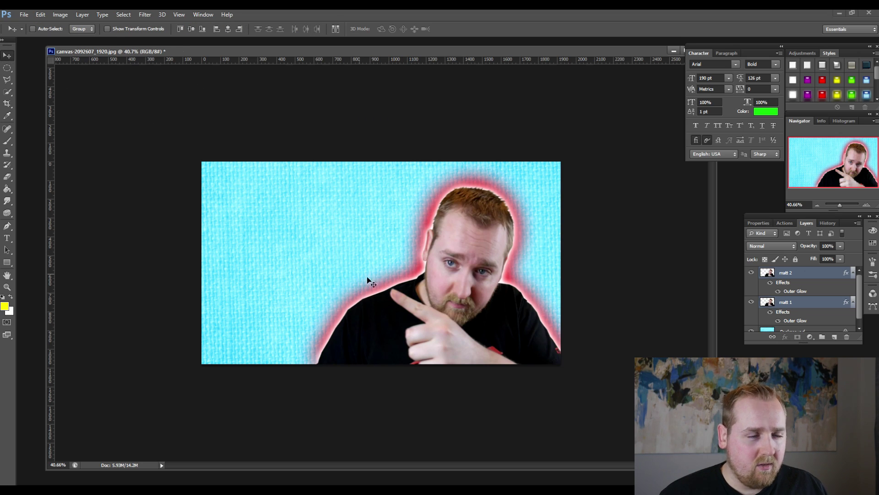
left_click(804, 274)
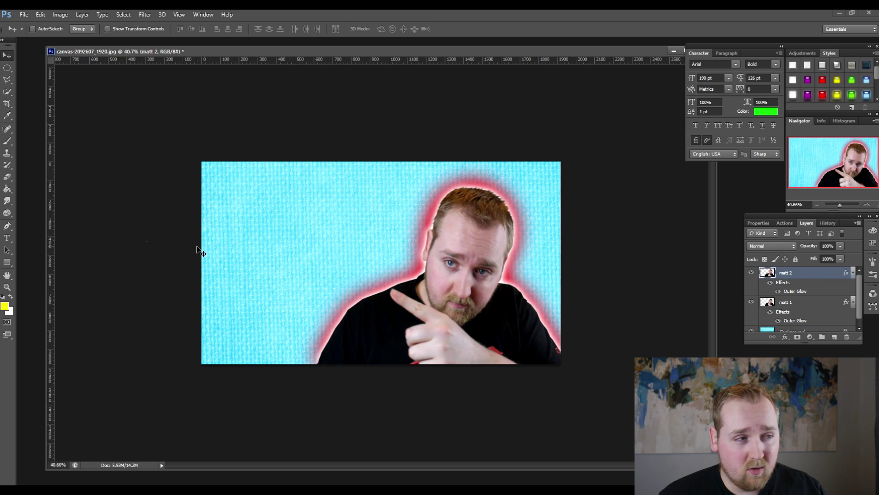
Choose the Clone Stamp with a 250 brush size and 20% opacity
left_click(8, 154)
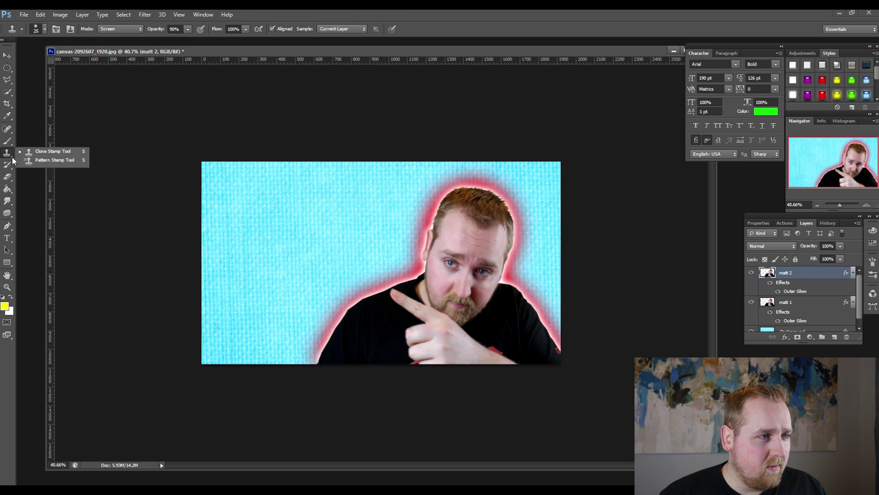
left_click(50, 152)
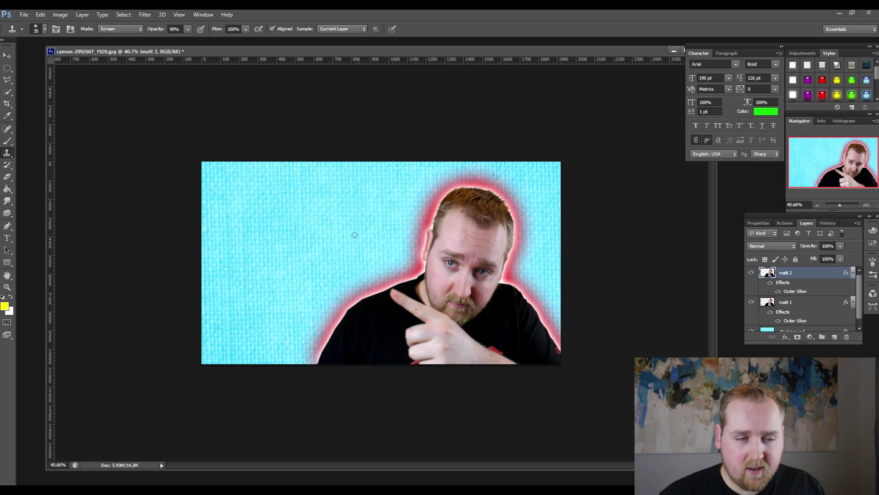
key("bracketright")
key("bracketright")
key("bracketright")
key("bracketright")
key("bracketright")
key("bracketright")
key("bracketright")
key("bracketright")
key("bracketright")
key("bracketright")
key("bracketright")
key("bracketright")
key("bracketright")
key("bracketright")
key("bracketright")
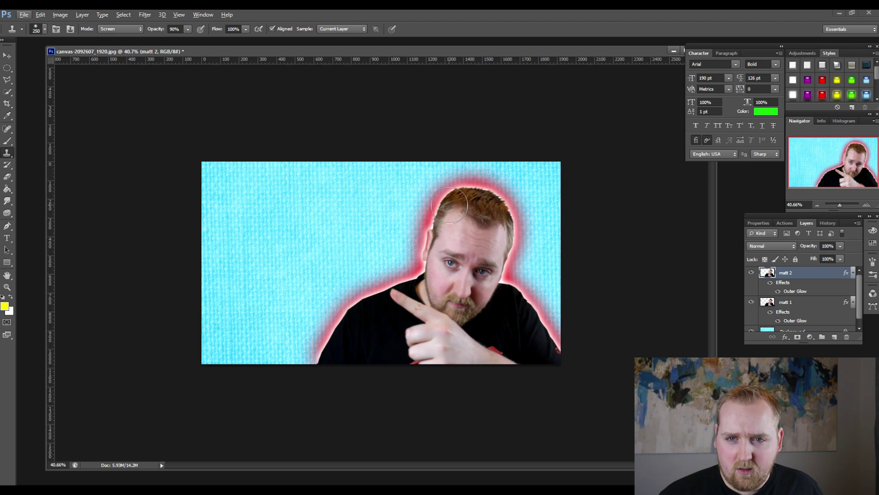
key("2")
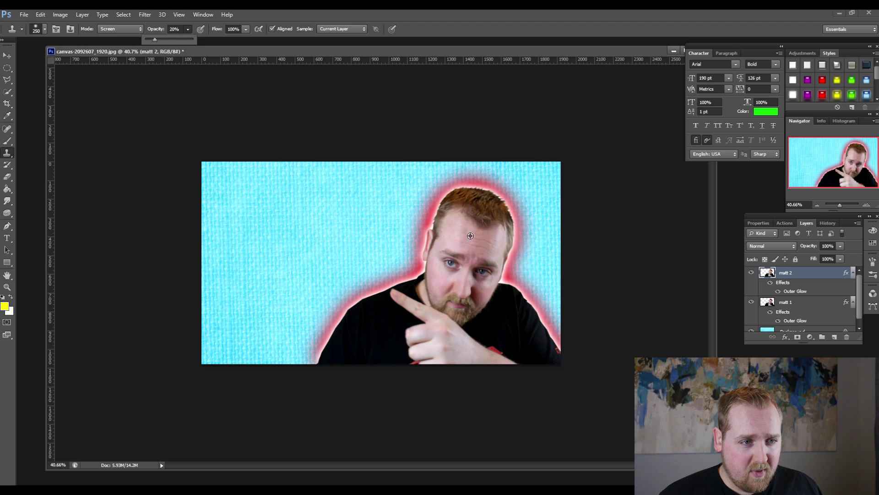
Sample the man's head and paint a faint ghosted face to its right
left_click(472, 235, "alt")
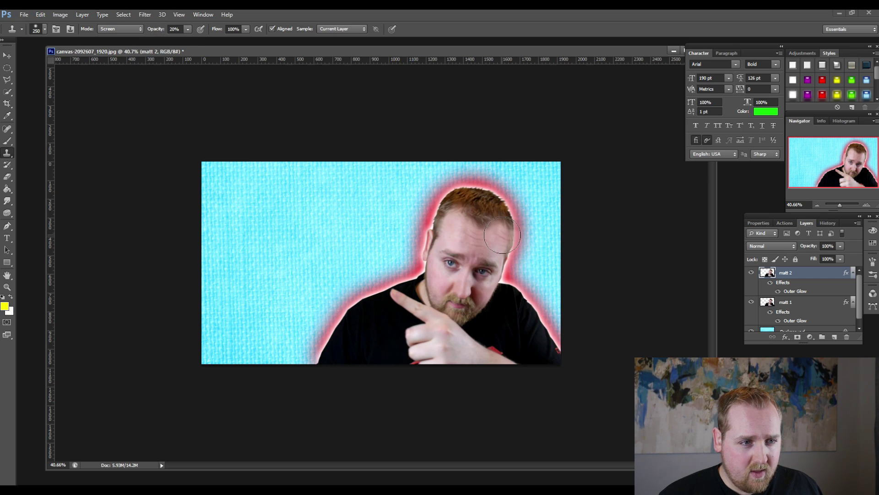
left_click(516, 236)
mouse_move(516, 236)
left_mouse_down()
mouse_move(538, 225)
mouse_move(539, 250)
mouse_move(545, 244)
mouse_move(533, 257)
mouse_move(544, 221)
mouse_move(535, 264)
mouse_move(547, 247)
mouse_move(529, 255)
mouse_move(534, 290)
mouse_move(542, 236)
mouse_move(522, 281)
mouse_move(542, 250)
mouse_move(531, 236)
mouse_move(533, 280)
mouse_move(541, 225)
mouse_move(525, 270)
mouse_move(543, 218)
mouse_move(520, 230)
mouse_move(516, 288)
mouse_move(549, 258)
mouse_move(547, 217)
left_mouse_up()
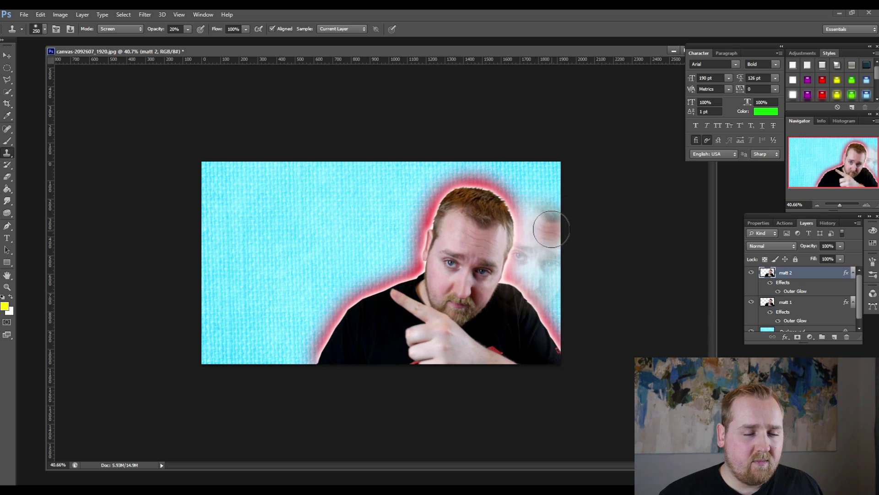
mouse_move(544, 222)
left_mouse_down()
mouse_move(518, 227)
mouse_move(533, 211)
mouse_move(529, 266)
mouse_move(539, 290)
mouse_move(554, 239)
mouse_move(537, 211)
mouse_move(515, 273)
left_mouse_up()
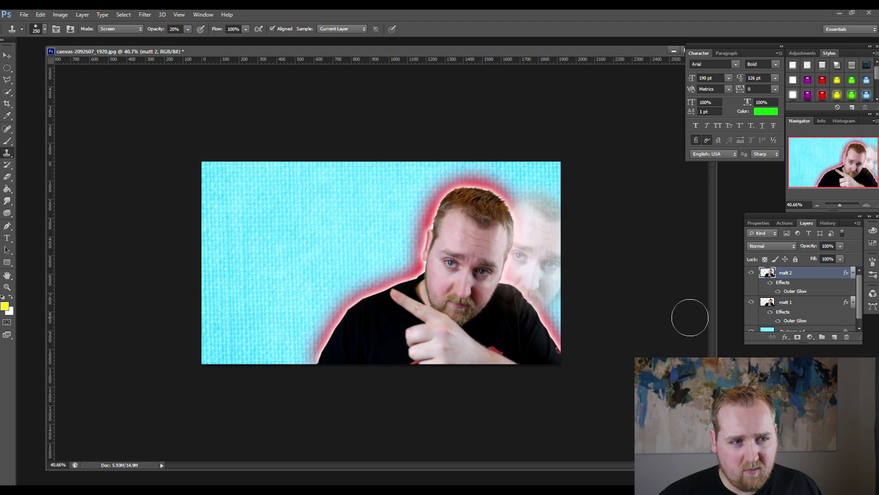